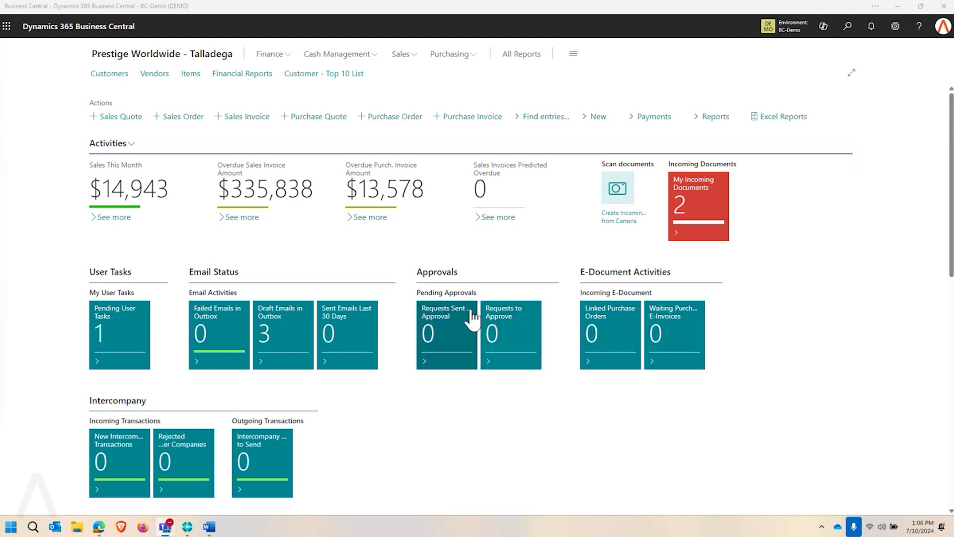
Step: Preview Customer - Top 10 List with Number of Customers 5 and Chart Type Pie chart
click(327, 75)
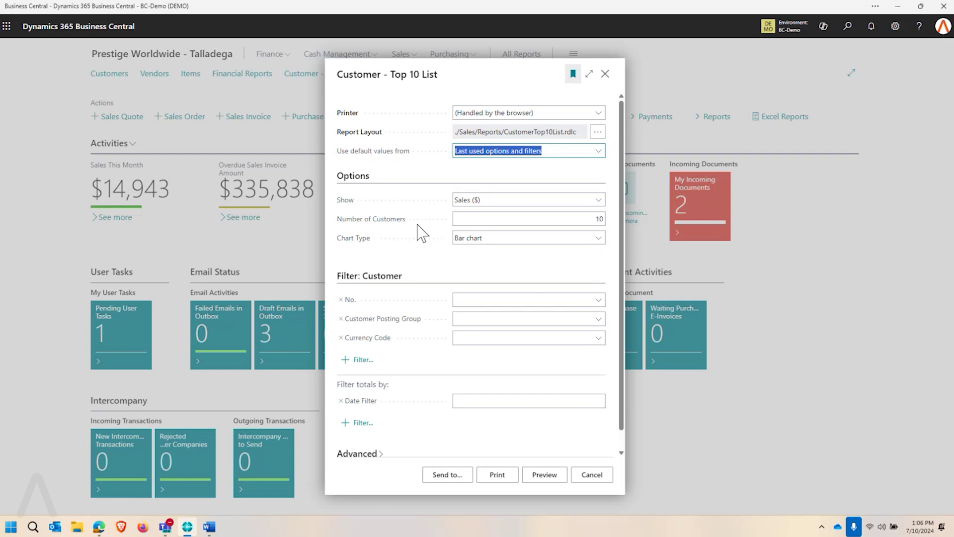
click(560, 220)
text(5)
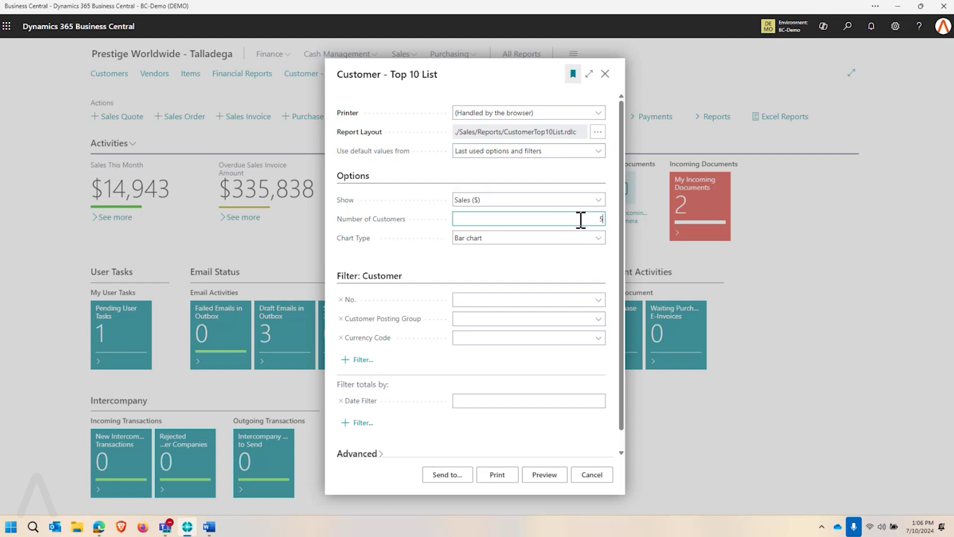
key(Tab)
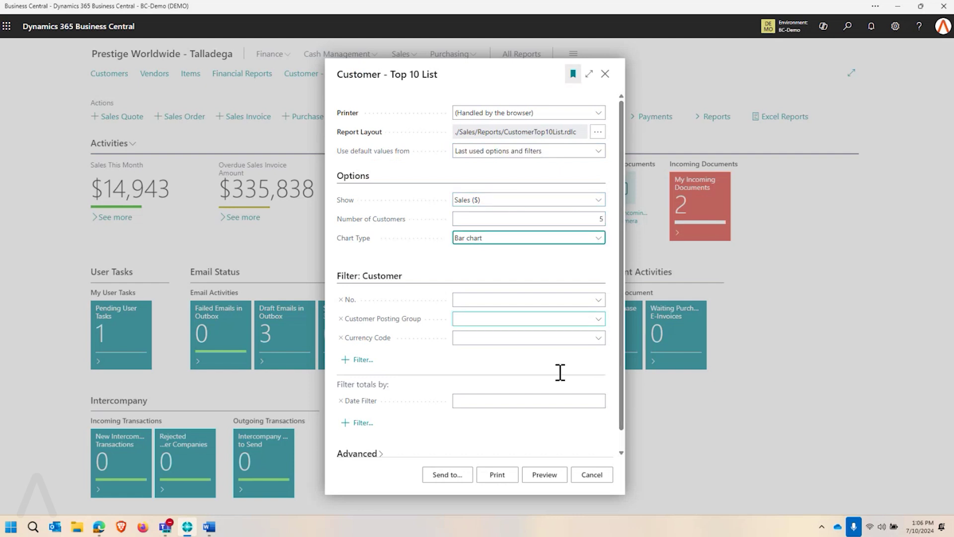
click(599, 238)
click(481, 260)
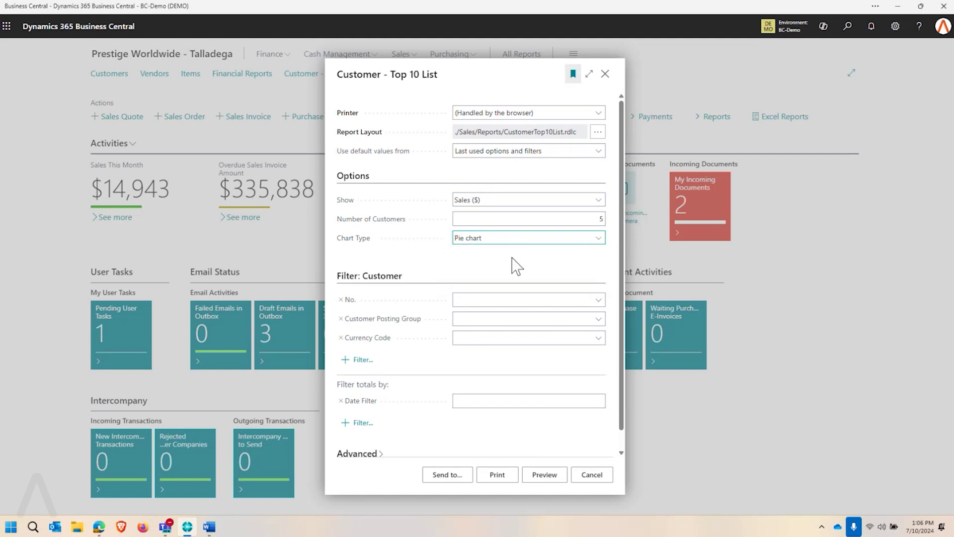
click(545, 478)
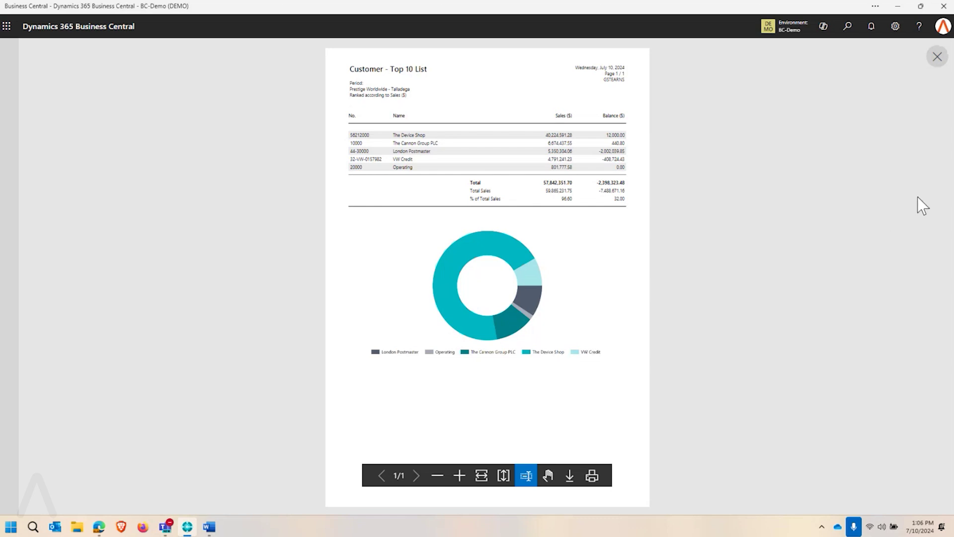
Step: Close the report preview and request, then open The Cannon Group PLC's posted sales invoices from its chart slice
click(937, 57)
click(605, 74)
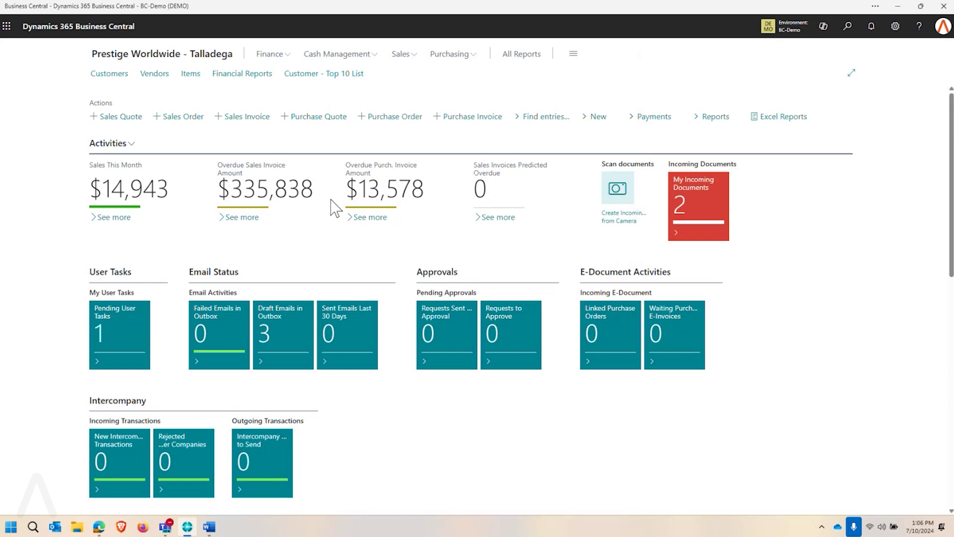
scroll(320, 213, down, 2)
scroll(324, 220, down, 2)
scroll(336, 230, down, 2)
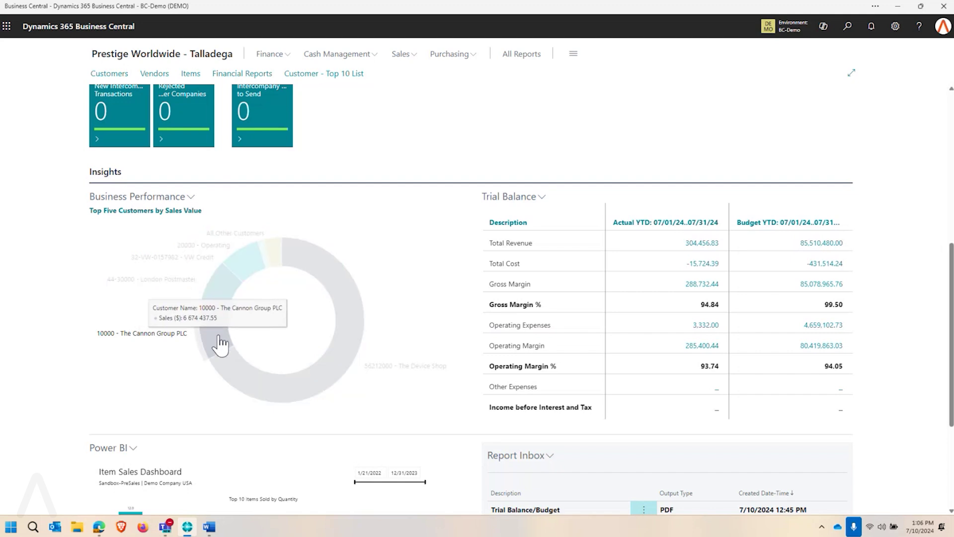
mouse_move(212, 339)
click(220, 345)
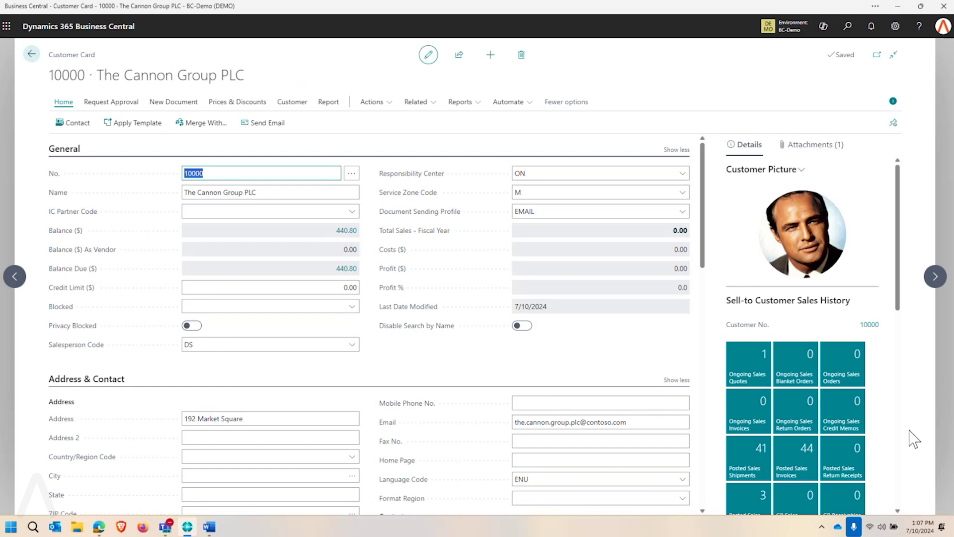
scroll(904, 431, down, 2)
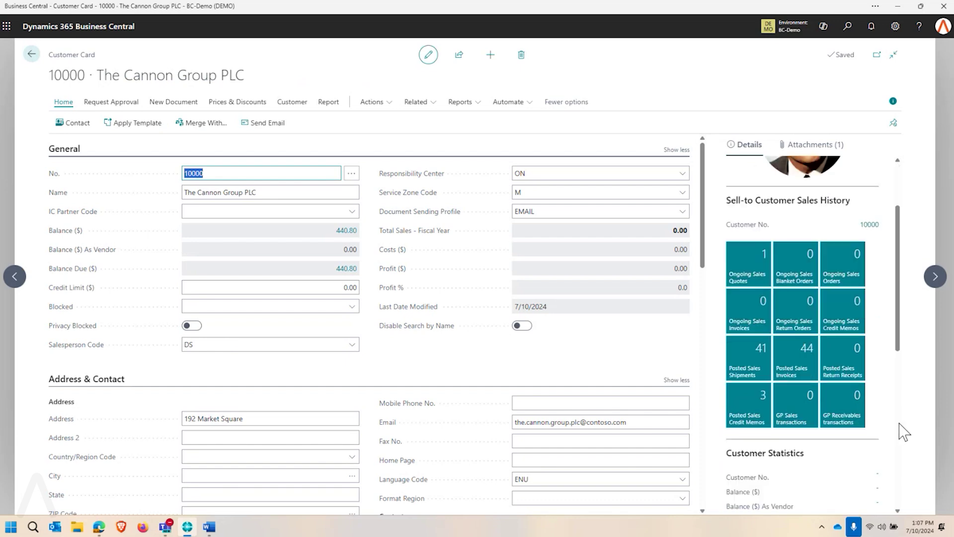
click(799, 367)
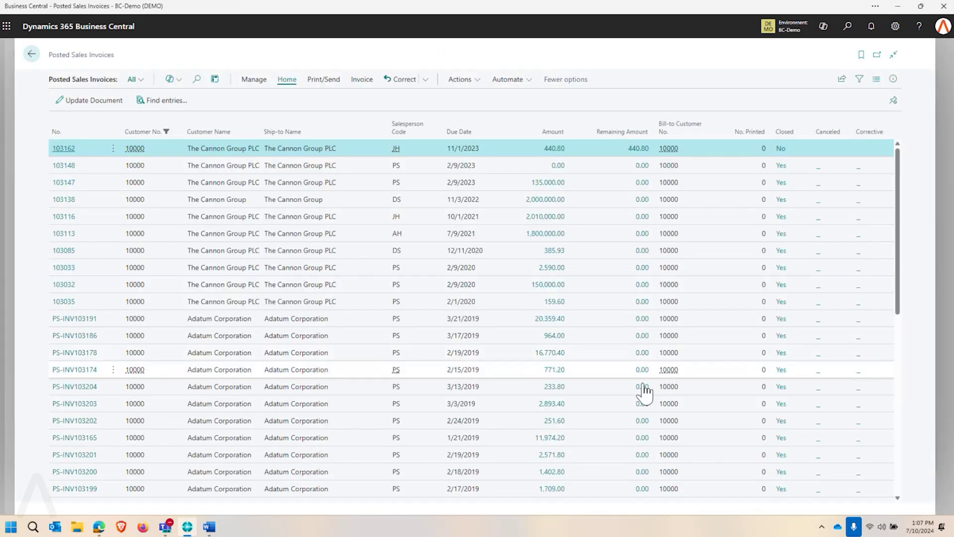
scroll(227, 394, down, 2)
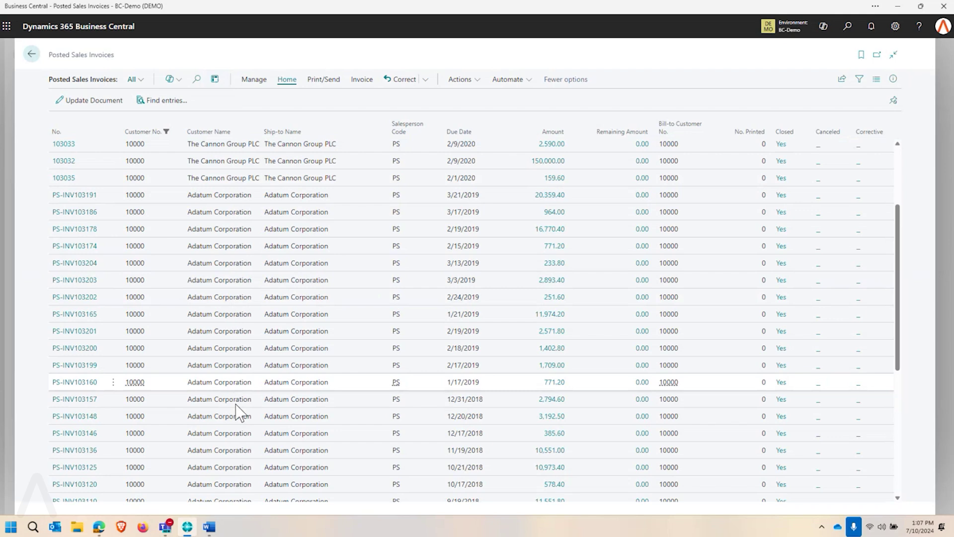
scroll(239, 418, down, 3)
scroll(239, 430, down, 2)
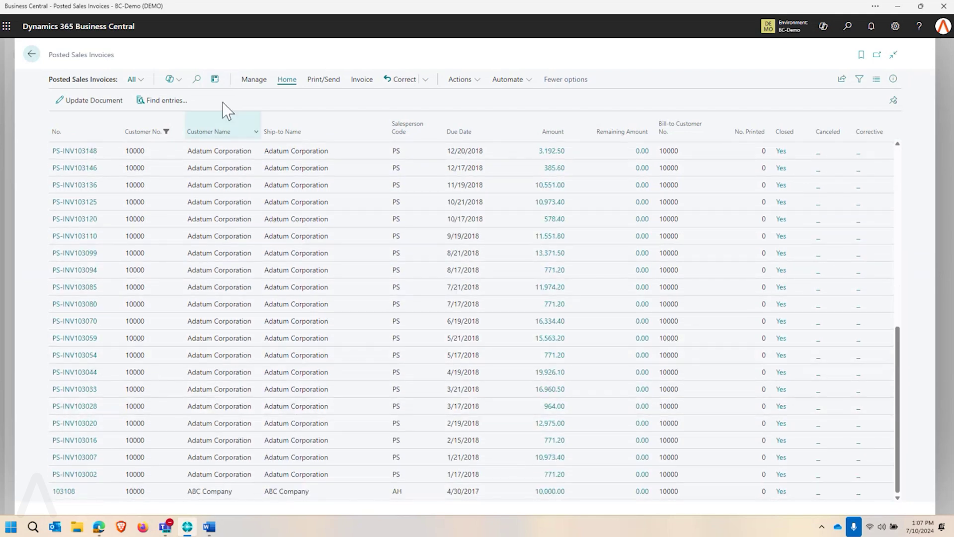
Step: Return to the Role Center and open M-BALANCE from Finance > Financial Reporting
click(31, 55)
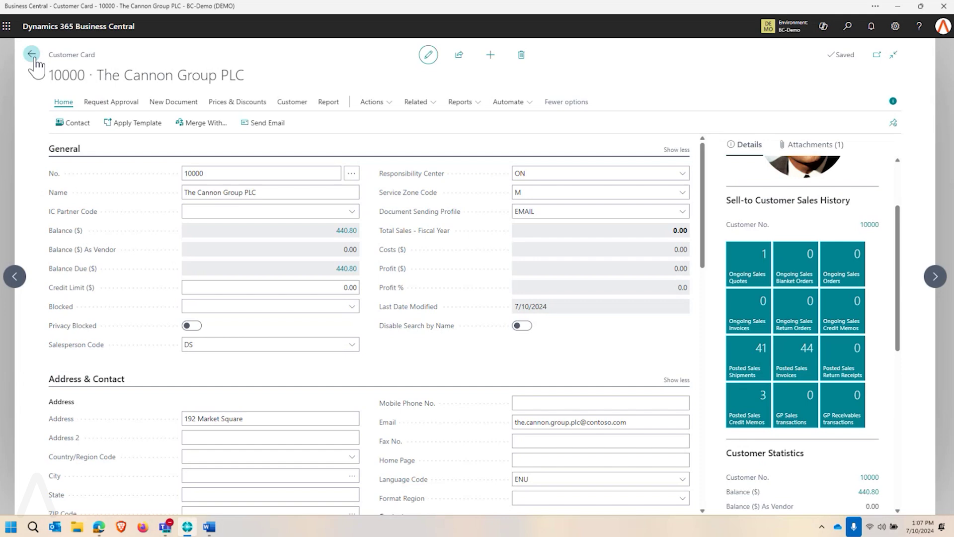
click(32, 55)
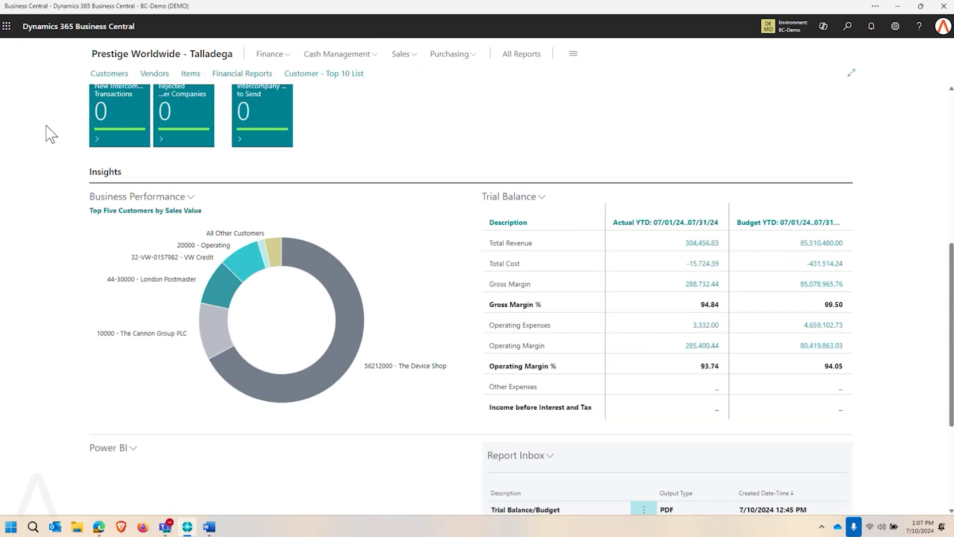
scroll(90, 290, up, 3)
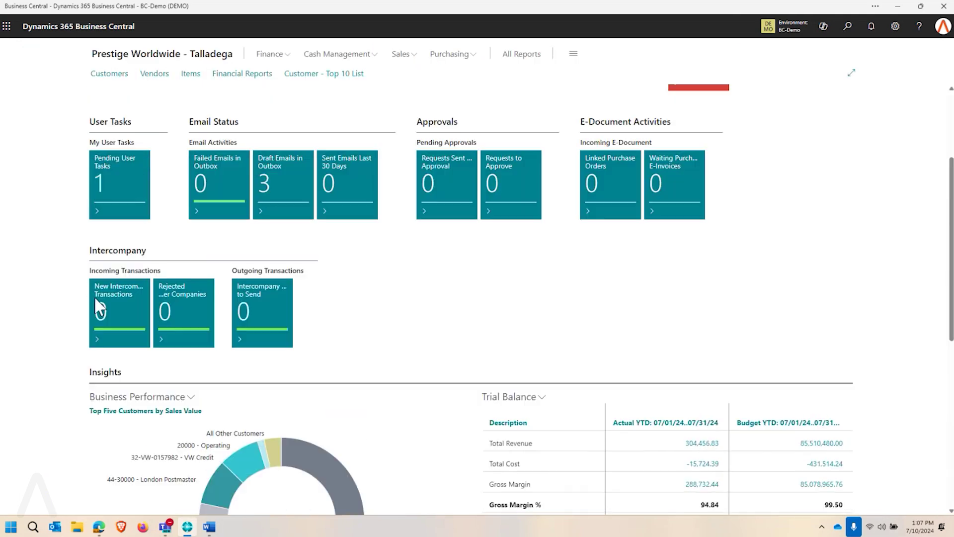
scroll(94, 297, up, 3)
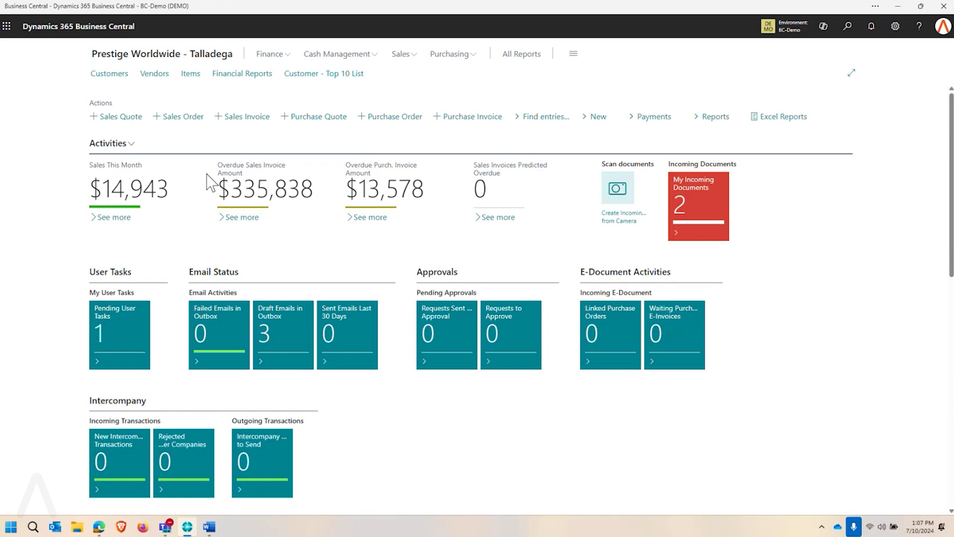
click(275, 55)
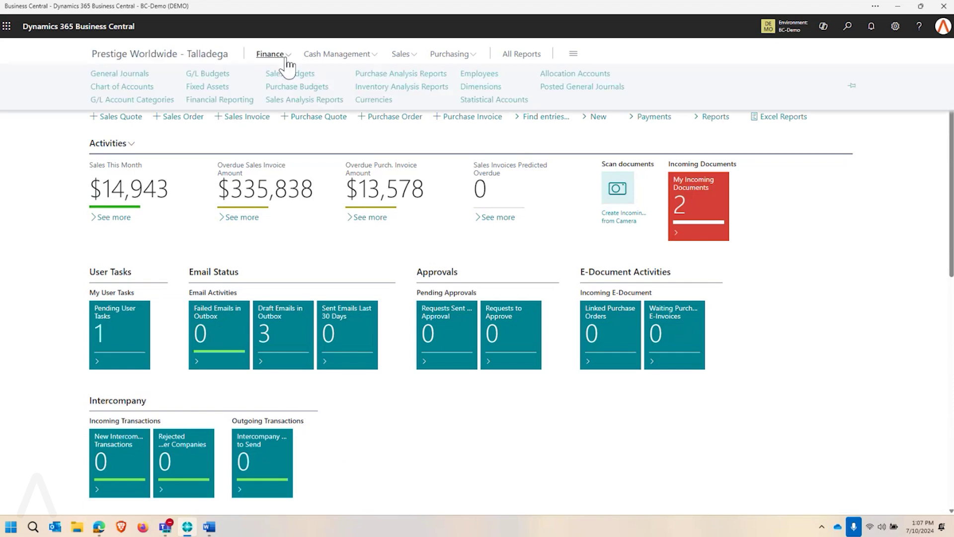
click(207, 100)
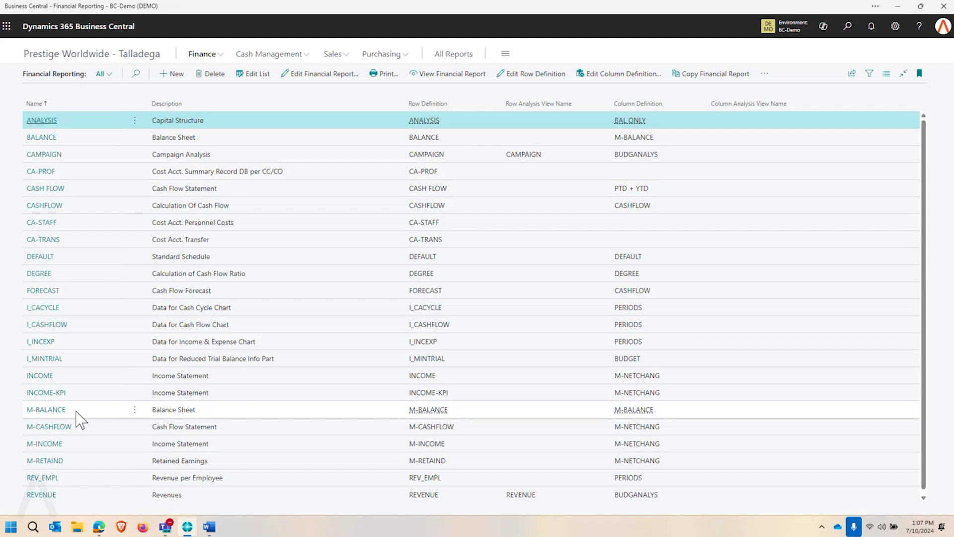
click(46, 409)
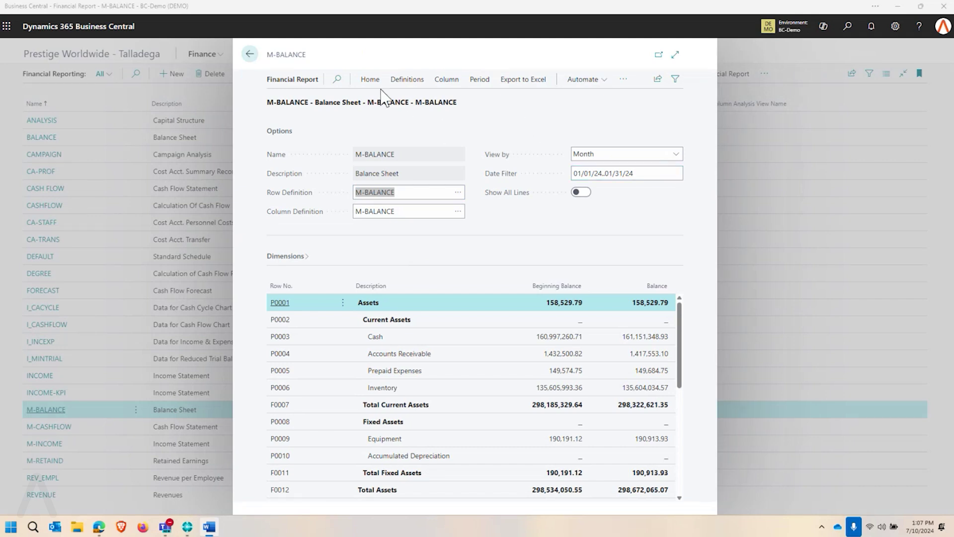
click(367, 81)
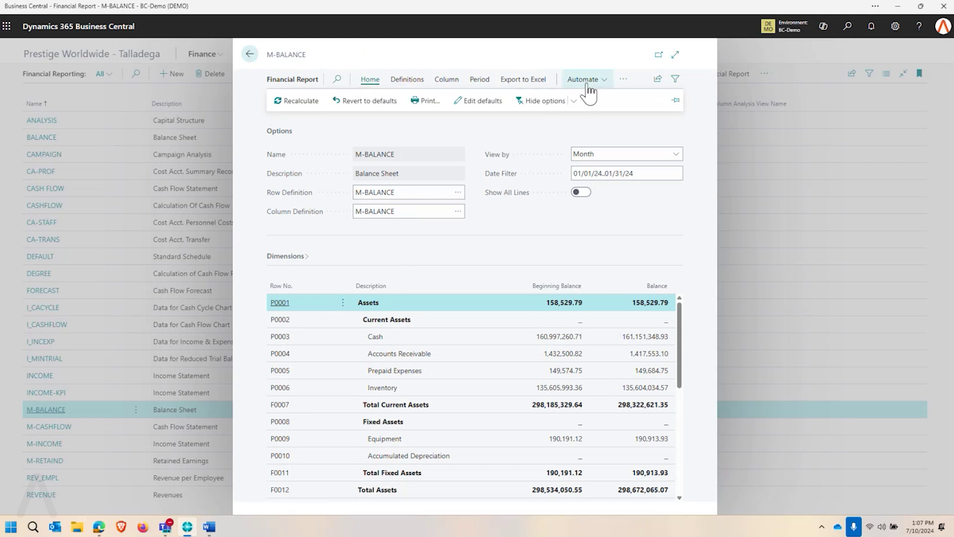
click(552, 187)
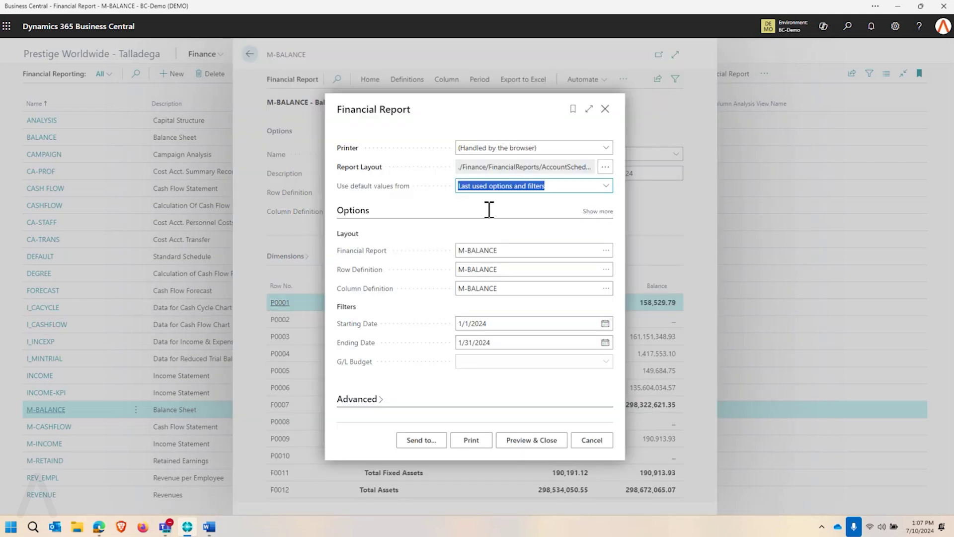
click(516, 444)
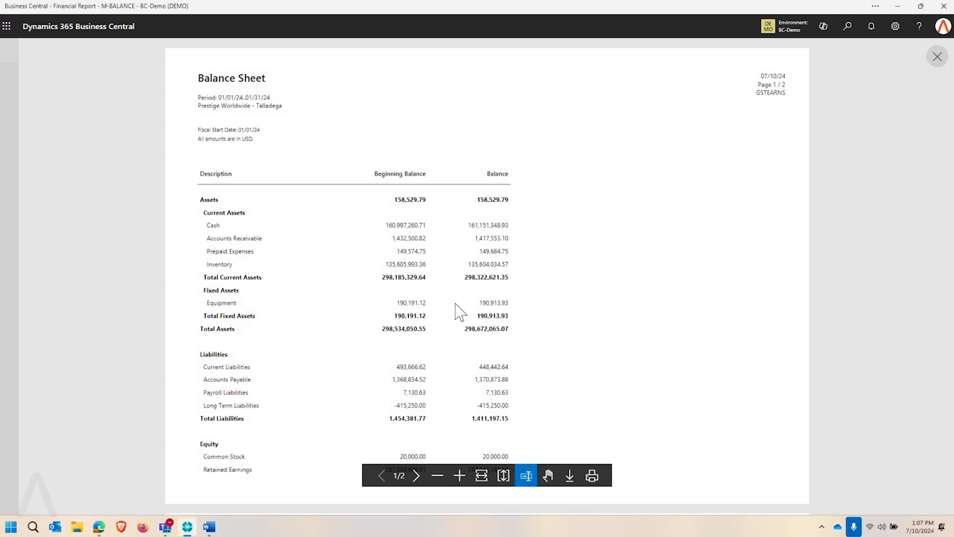
click(938, 58)
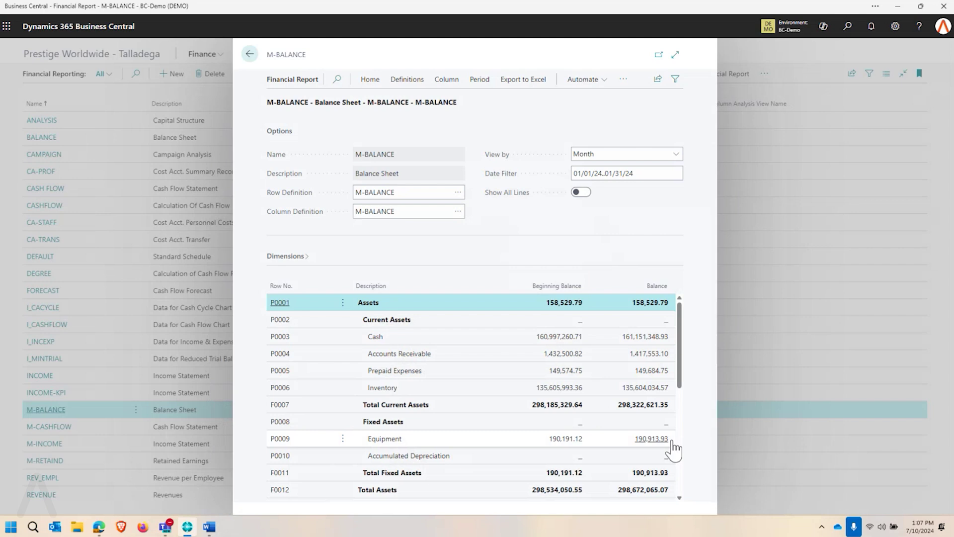
scroll(674, 454, down, 1)
scroll(648, 410, down, 2)
scroll(618, 402, down, 3)
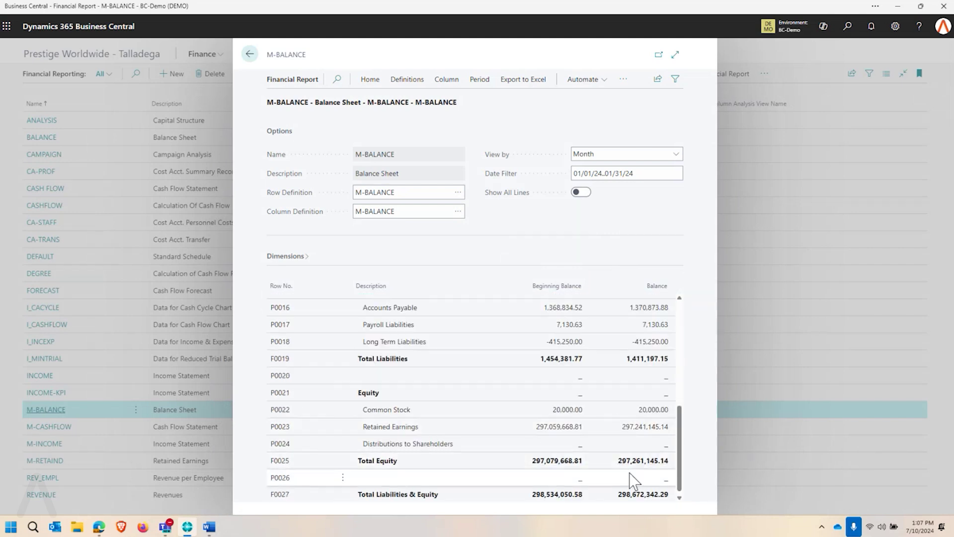
scroll(630, 477, up, 1)
scroll(630, 470, up, 2)
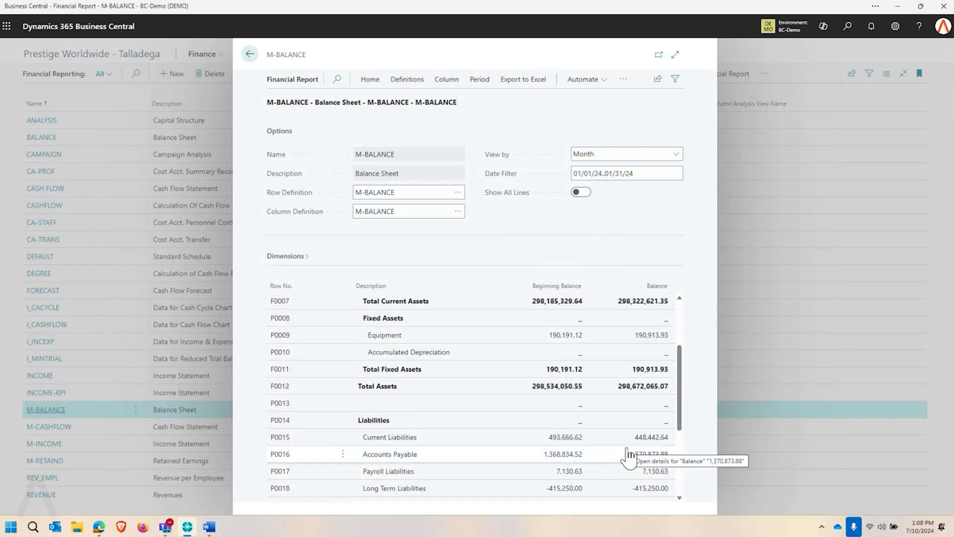
scroll(619, 440, down, 1)
scroll(522, 403, down, 2)
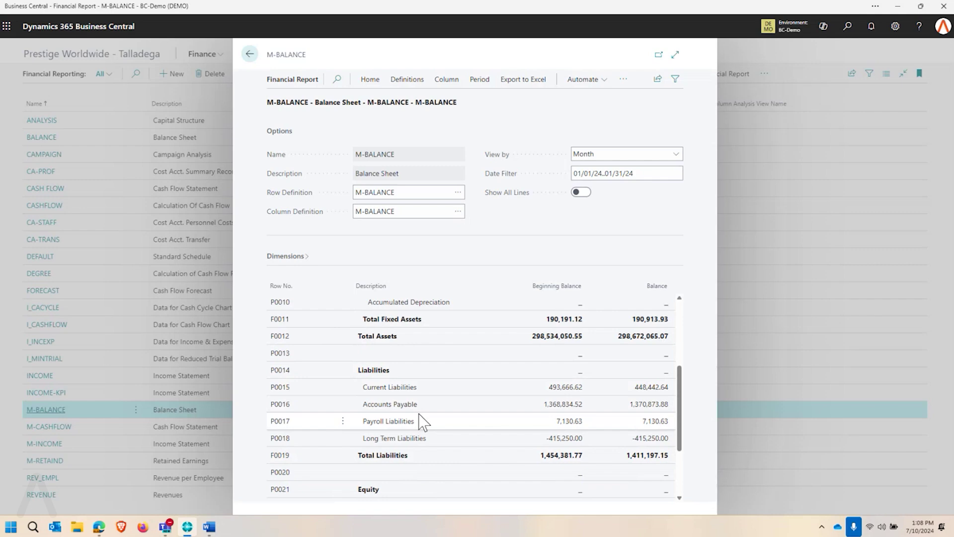
Step: Drill Accounts Payable down to the 22300 Vendors, Domestic ledger entries, then return to M-BALANCE
click(564, 409)
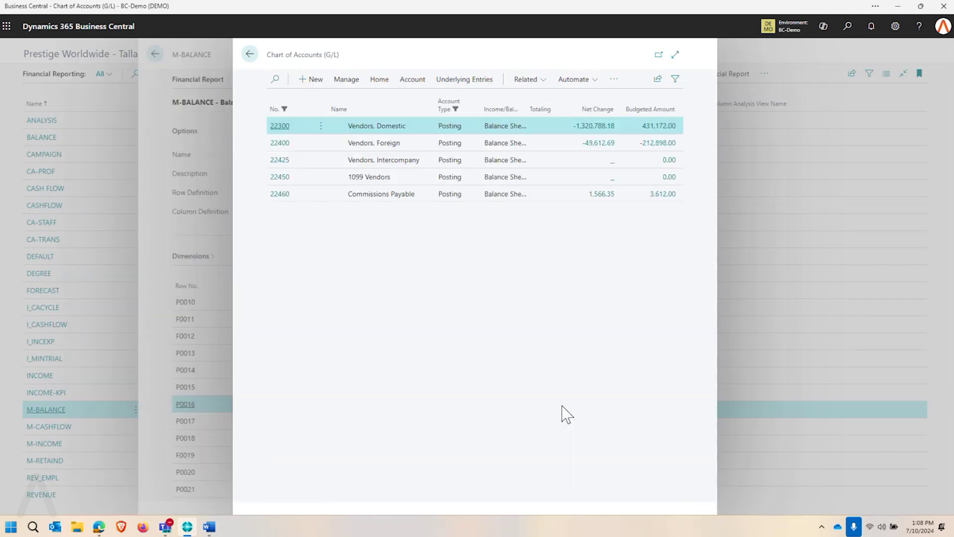
click(593, 126)
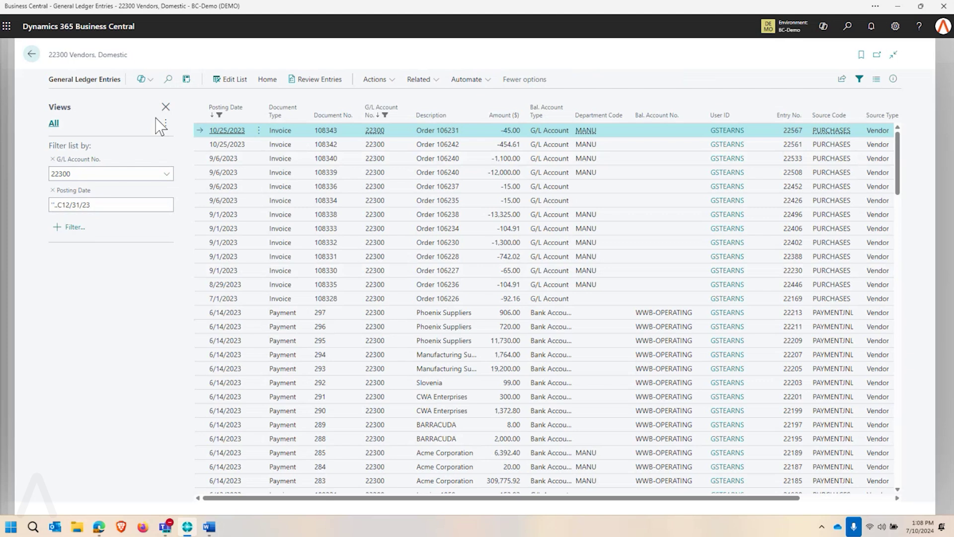
click(166, 106)
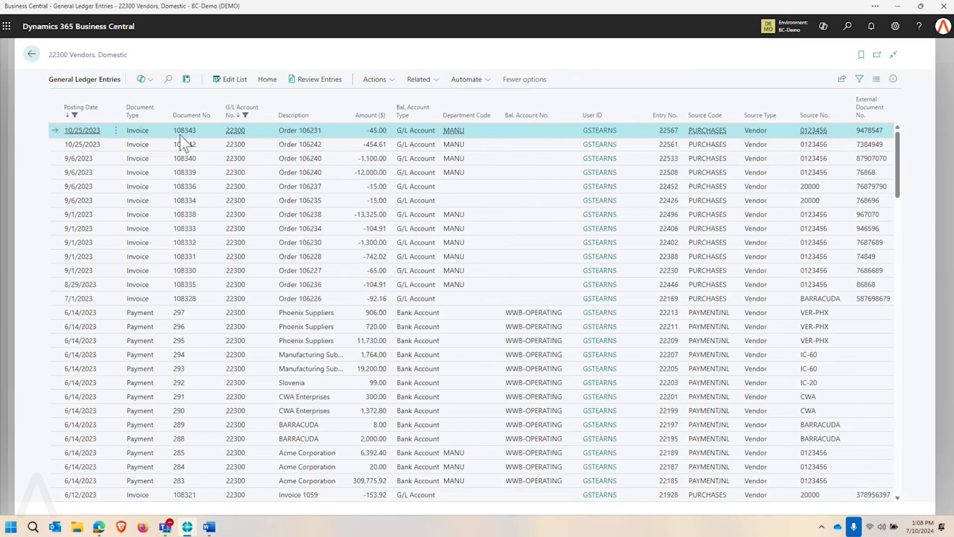
click(32, 55)
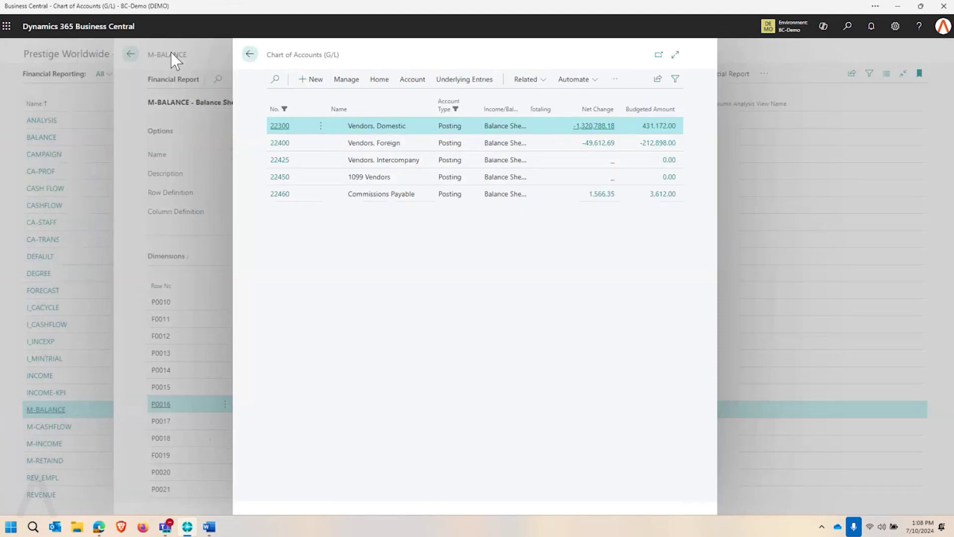
click(249, 55)
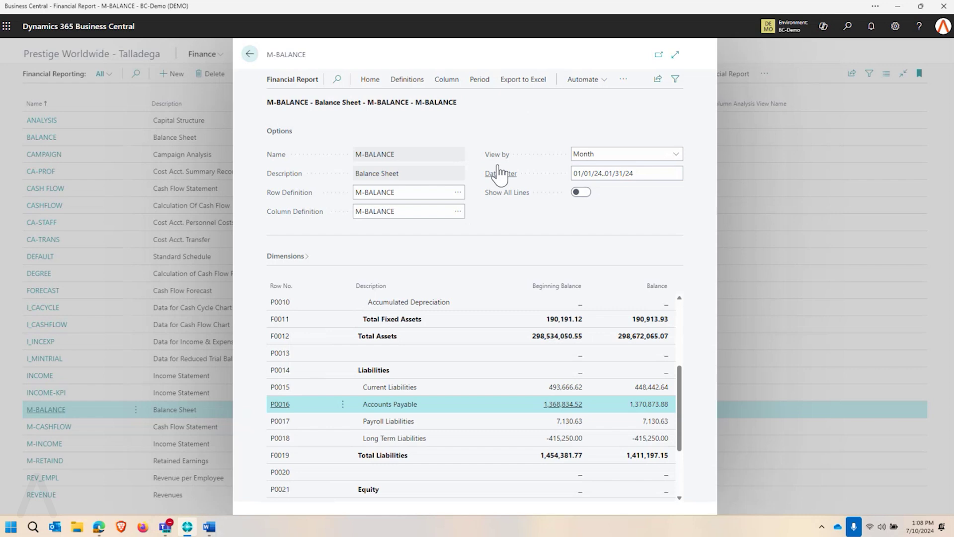
Step: Update Balance Sheet.xlsx's DATA sheet with the M-BALANCE figures and download the copy
click(519, 80)
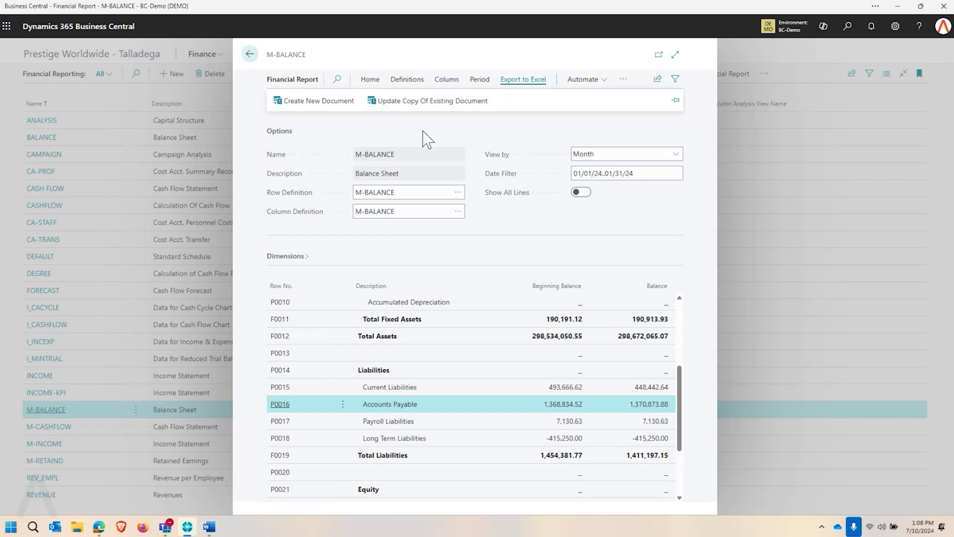
click(425, 102)
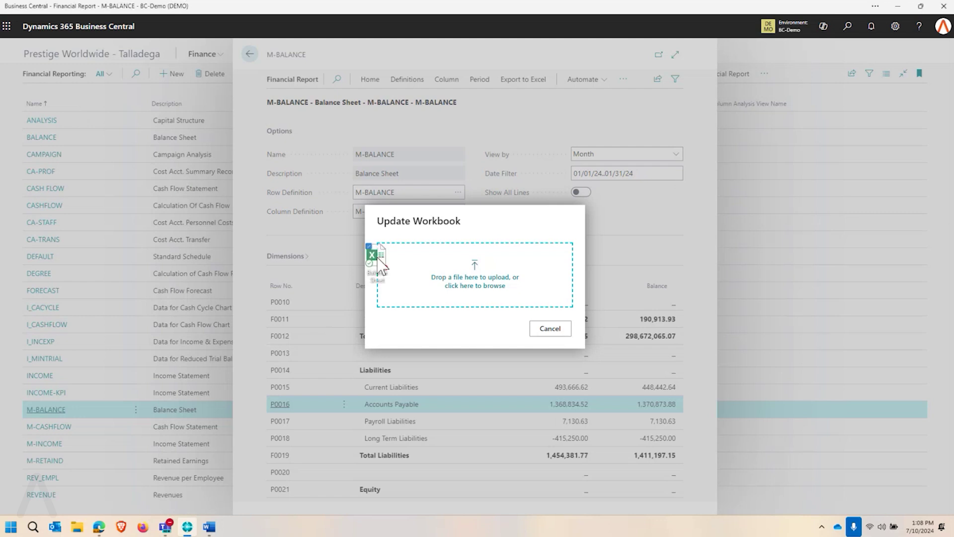
drag(187, 186, 455, 271)
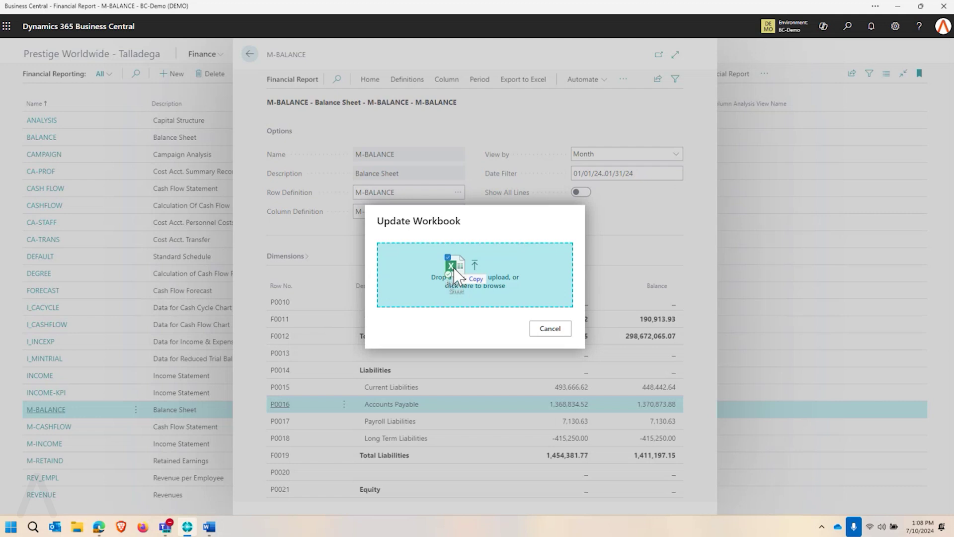
drag(455, 270, 456, 273)
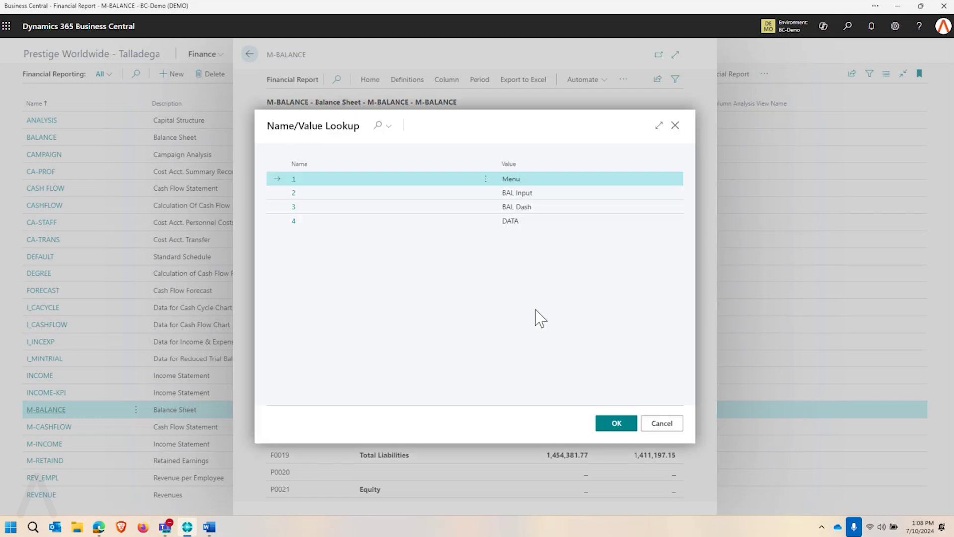
click(403, 221)
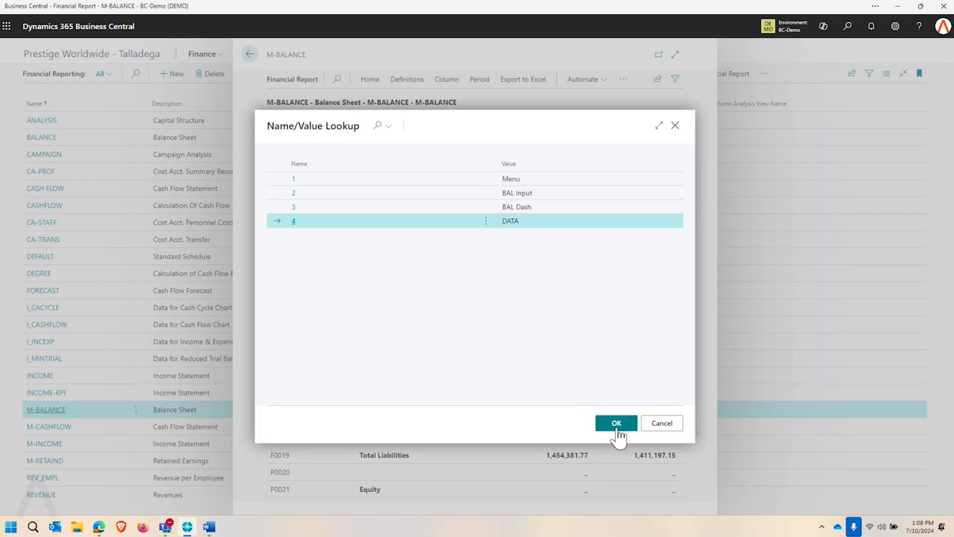
click(617, 424)
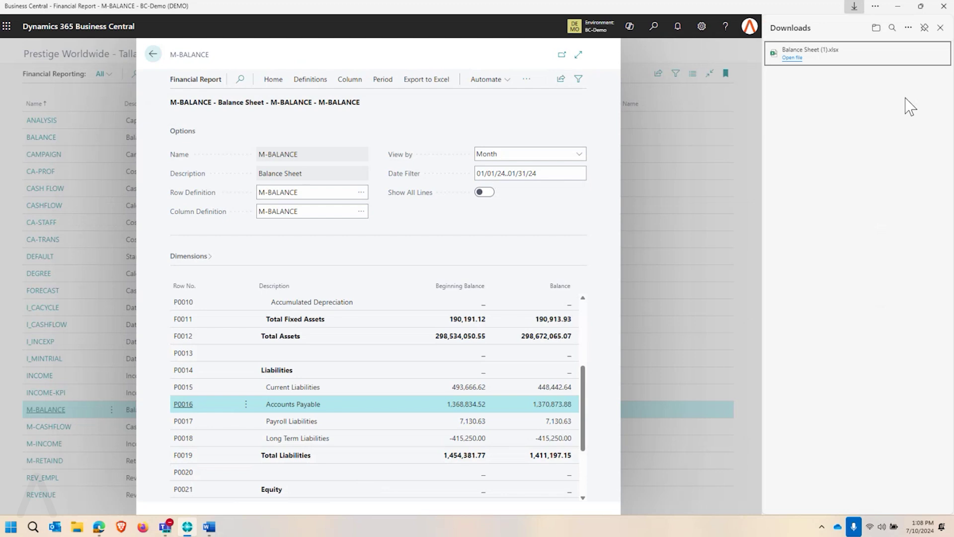
Step: Open the downloaded Balance Sheet (1).xlsx in Excel
click(795, 60)
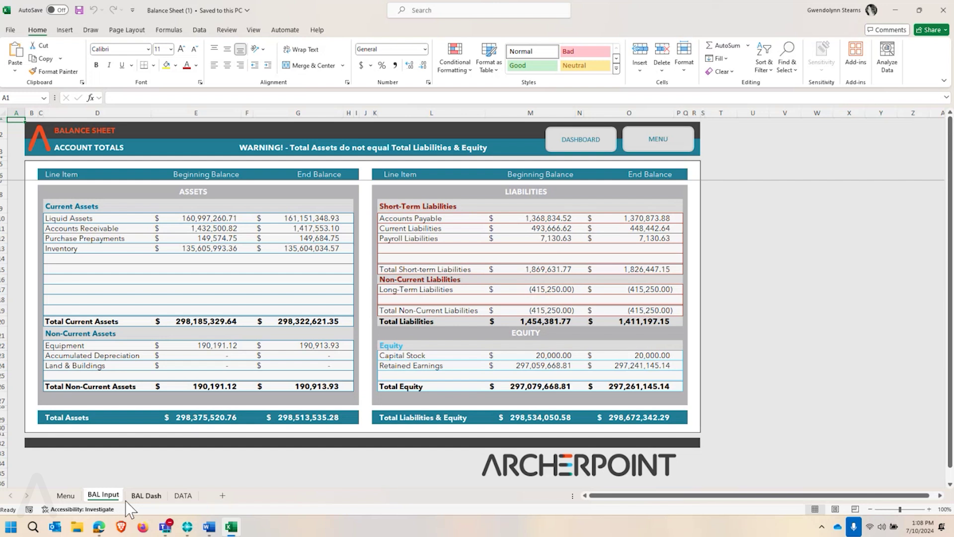
Step: Close Excel, the Downloads panel, the M-BALANCE report and the Financial Reports list
click(939, 11)
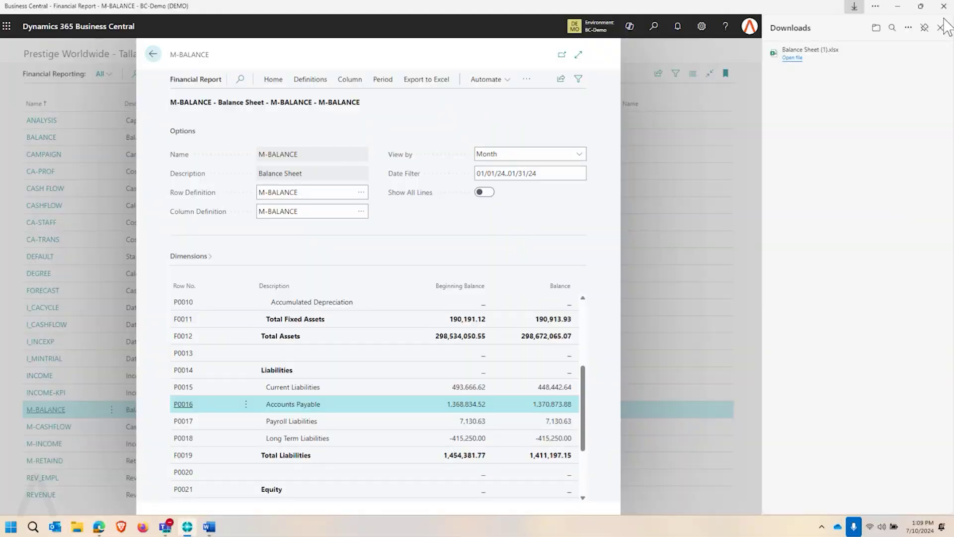
click(940, 28)
click(250, 55)
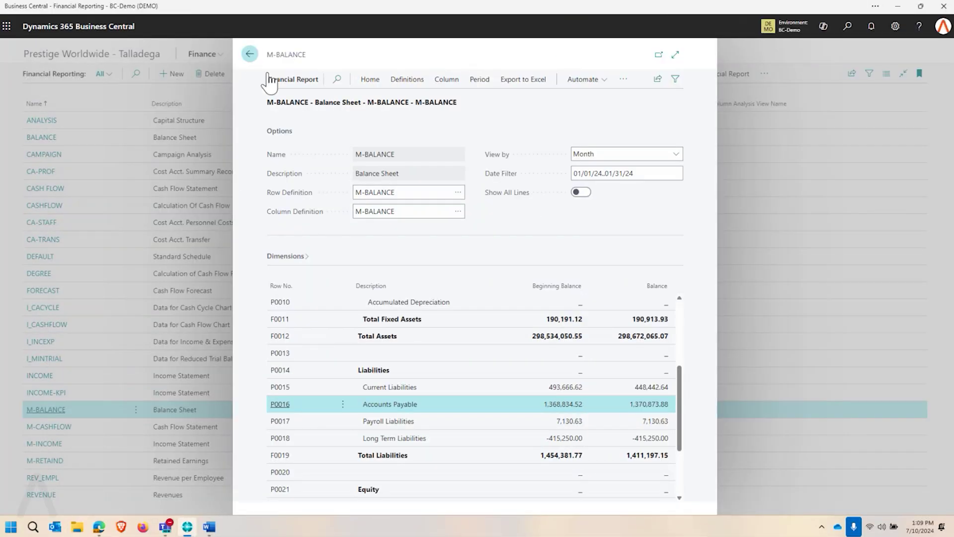
key(Escape)
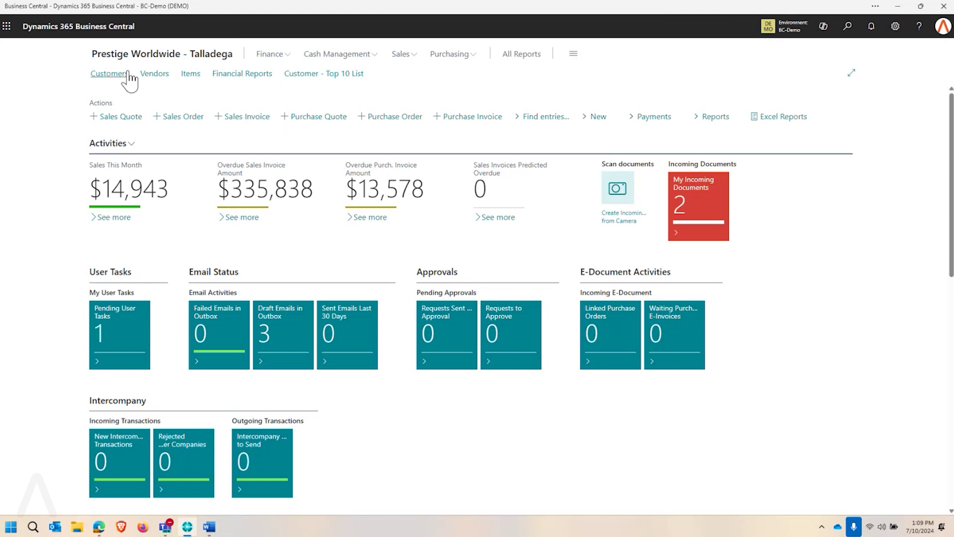
Step: From the Customers list, render the Customer - Sales List print preview, then cancel printing
click(118, 75)
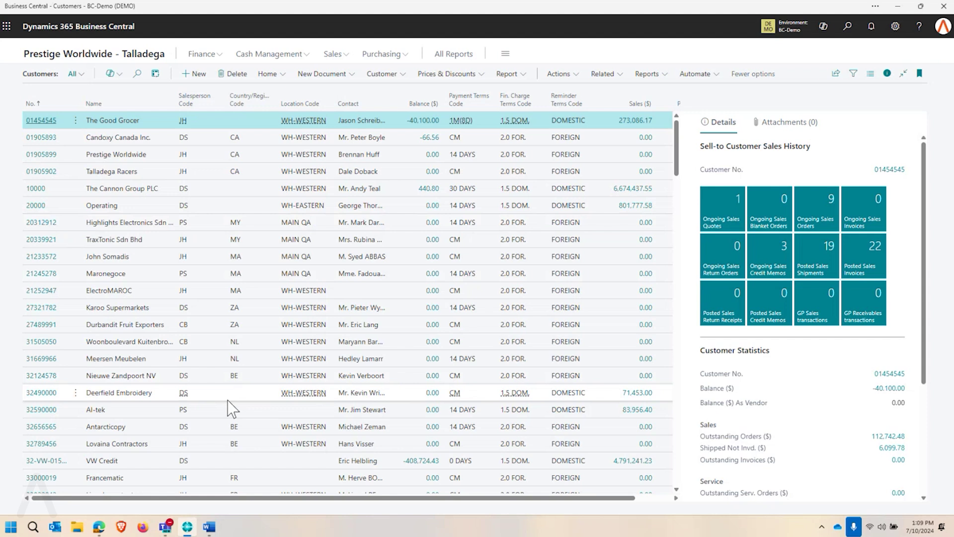
click(389, 78)
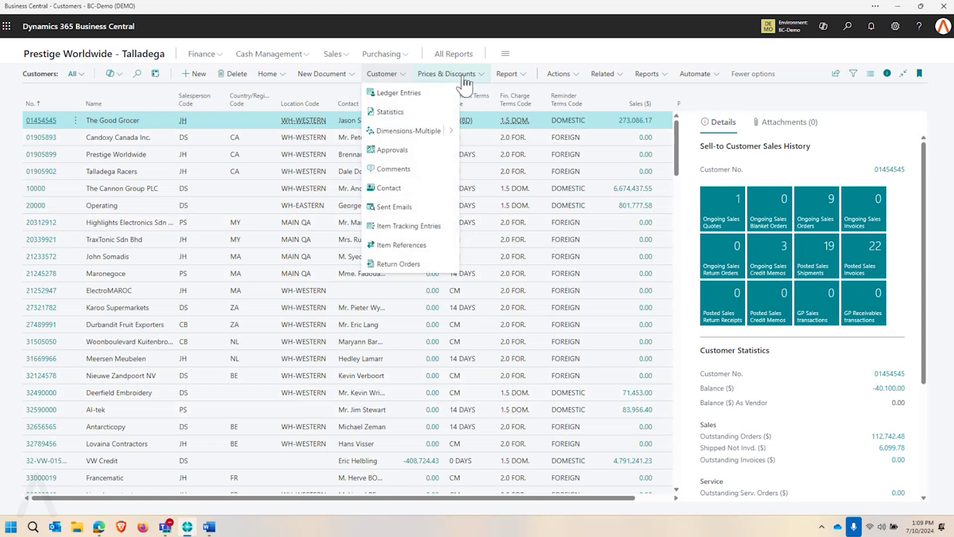
click(274, 78)
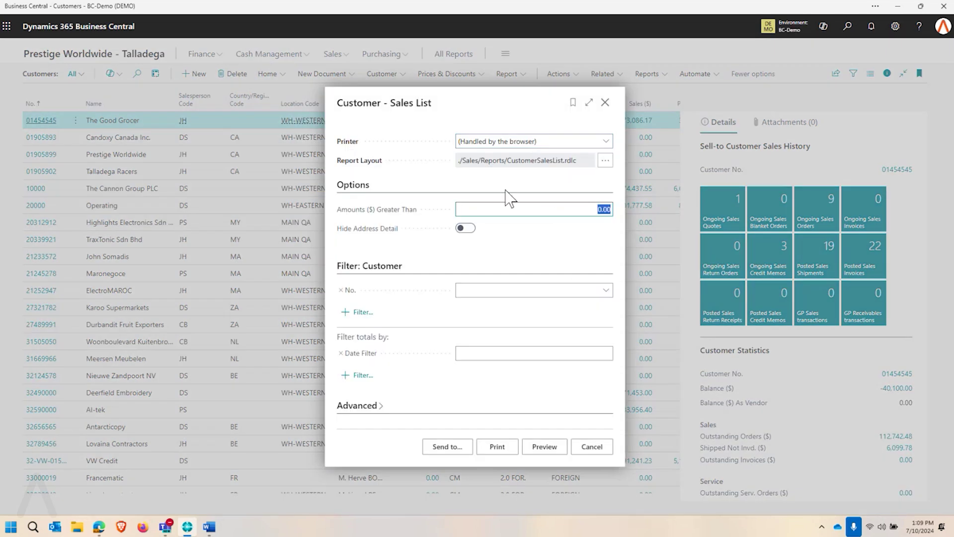
click(497, 448)
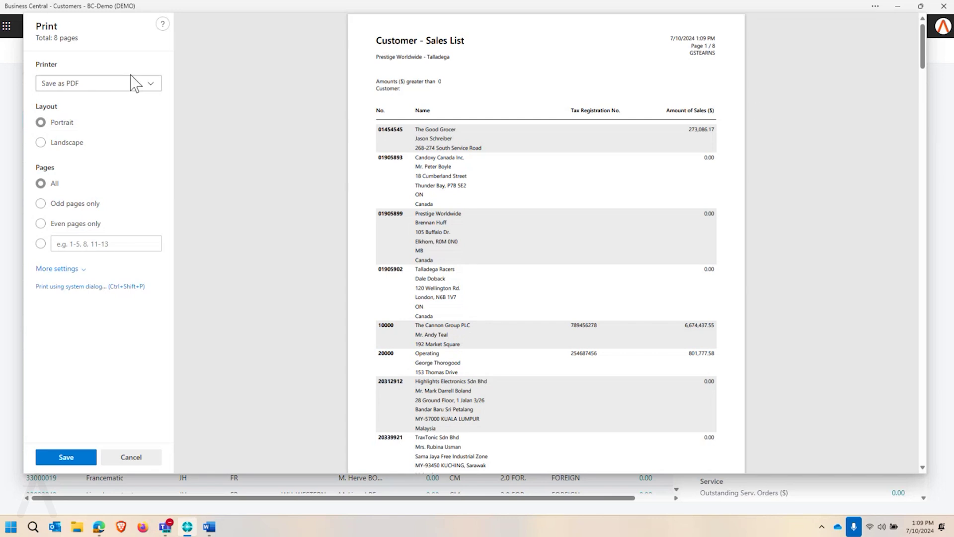
click(131, 457)
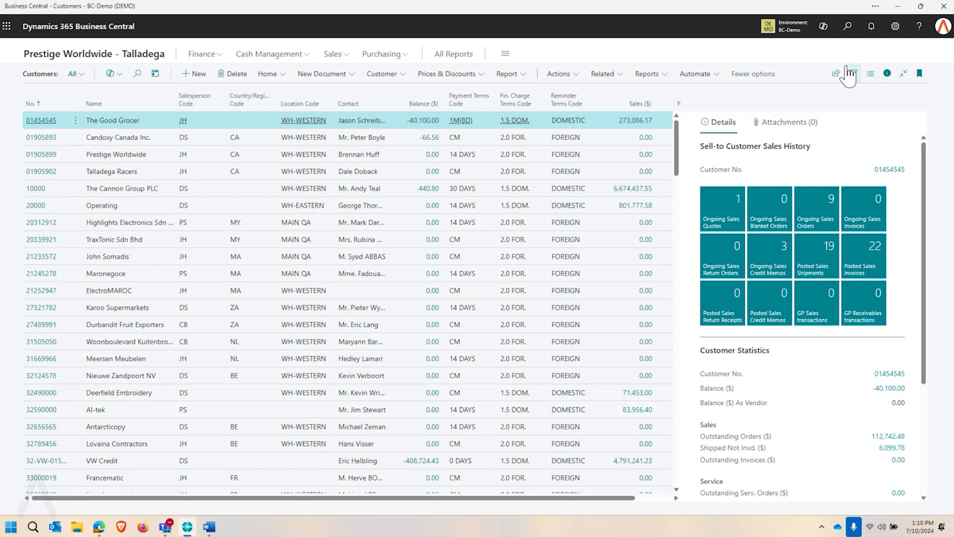
Step: Export the Customers list with Edit in Excel and open Customer Card (2).xlsx
click(837, 78)
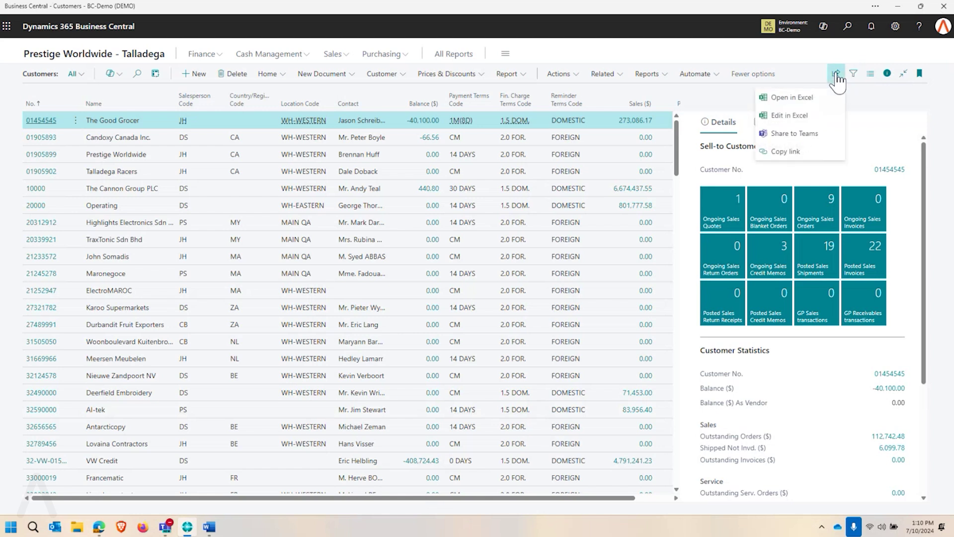
click(791, 116)
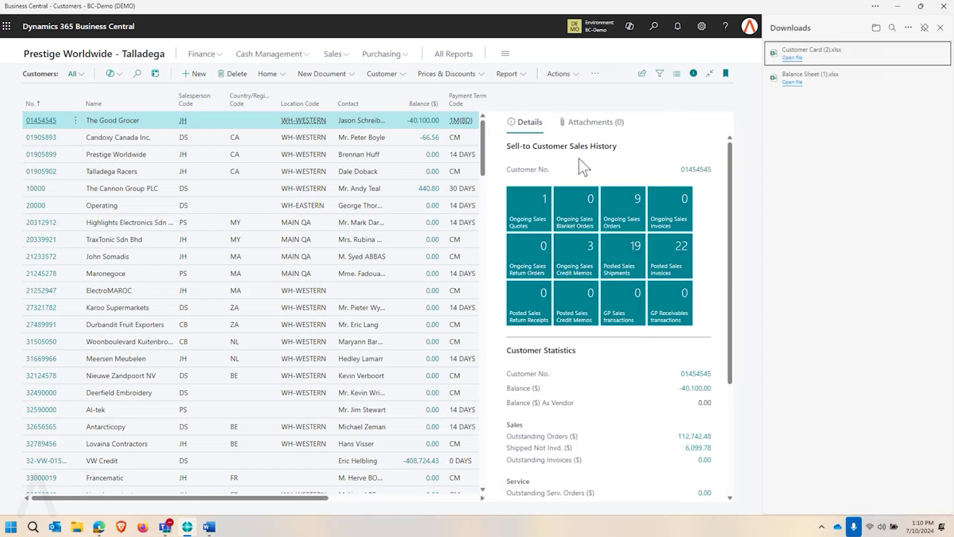
click(792, 55)
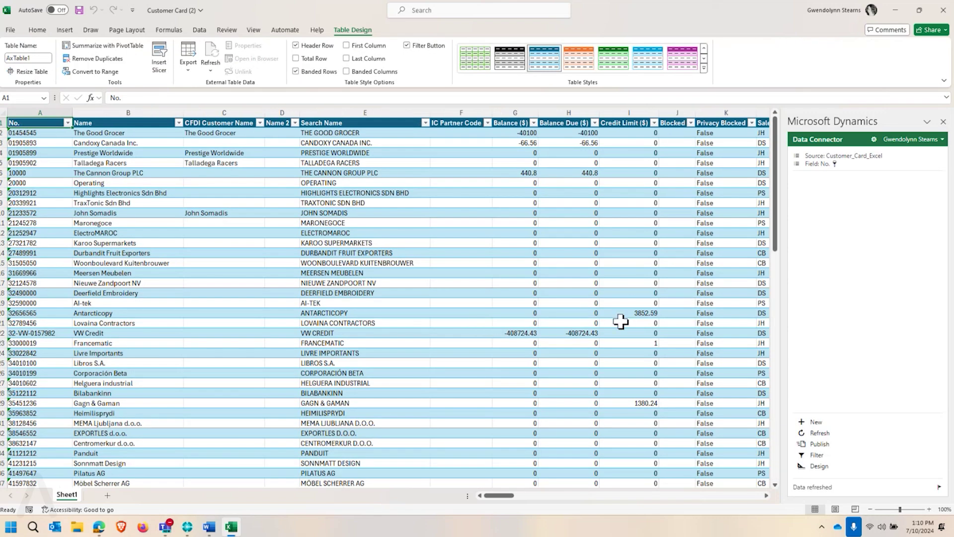
Step: Filter the State column to (Blanks) only, leaving 88 of 96 customers
click(729, 233)
key(Right)
key(Right)
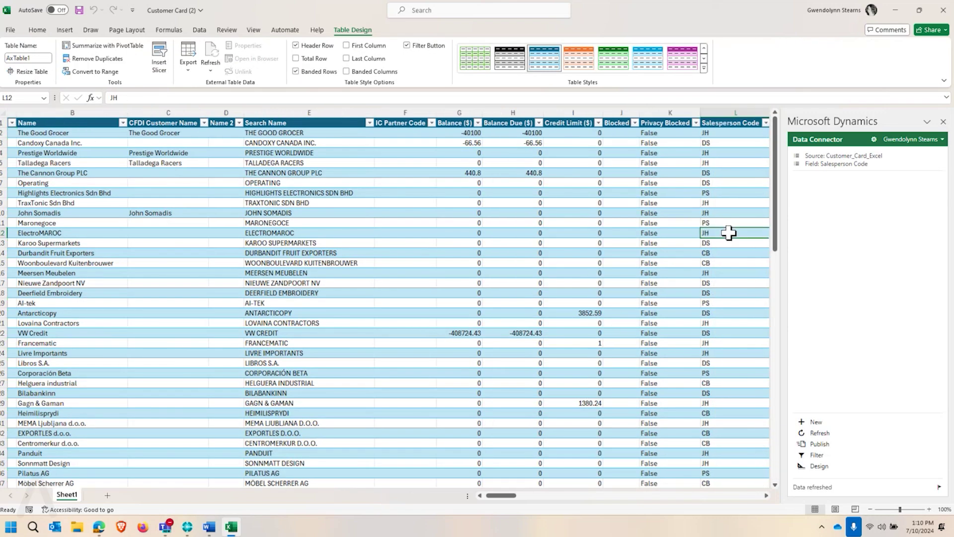
key(Right)
key(Right)
key(Right)
key(Right)
key(Right)
key(Right)
key(Right)
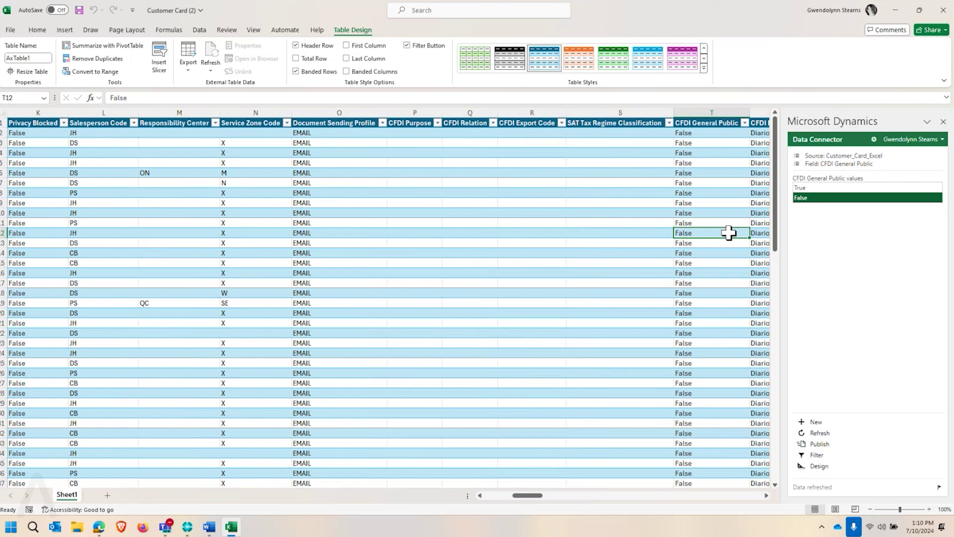
key(Right)
key(Right)
key(Right)
key(Right)
key(Right)
key(Right)
key(Right)
key(Right)
key(Right)
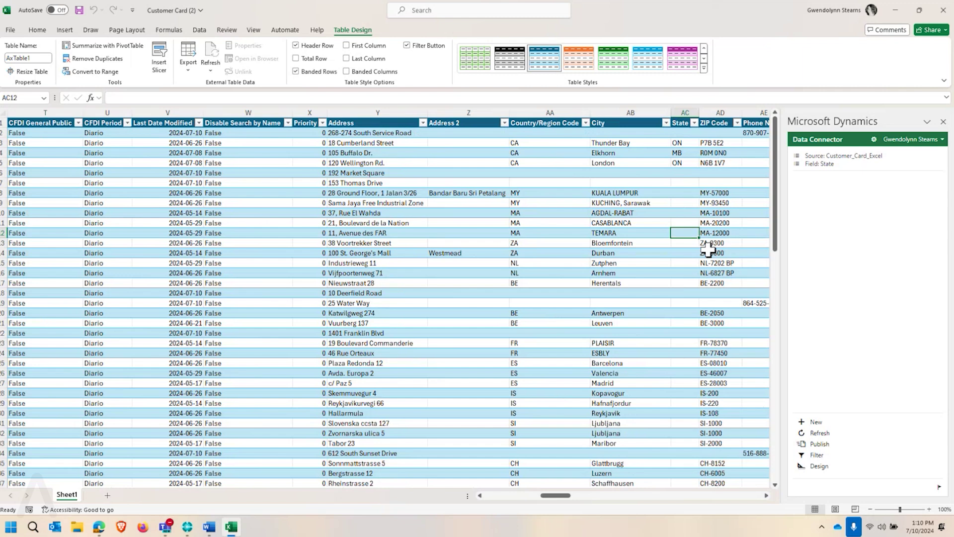
click(694, 124)
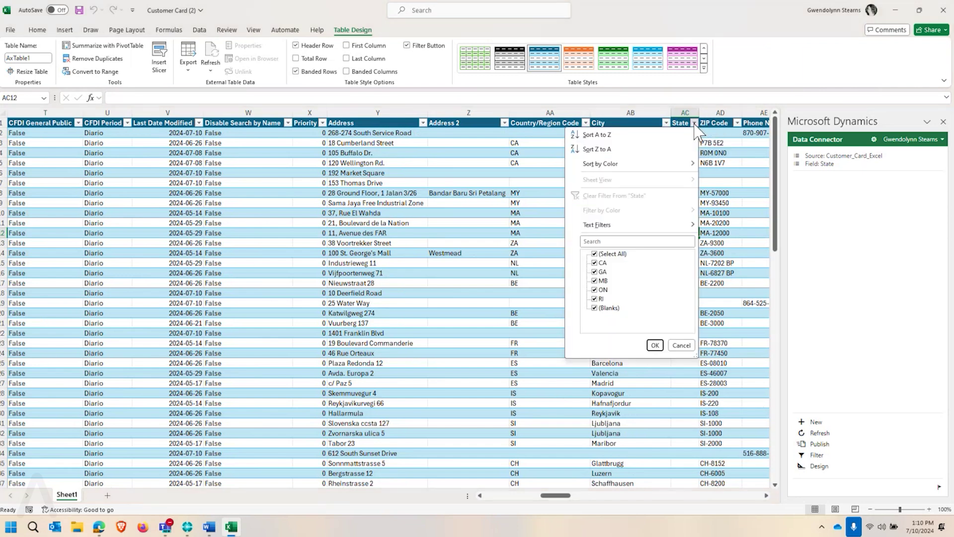
click(595, 253)
click(595, 308)
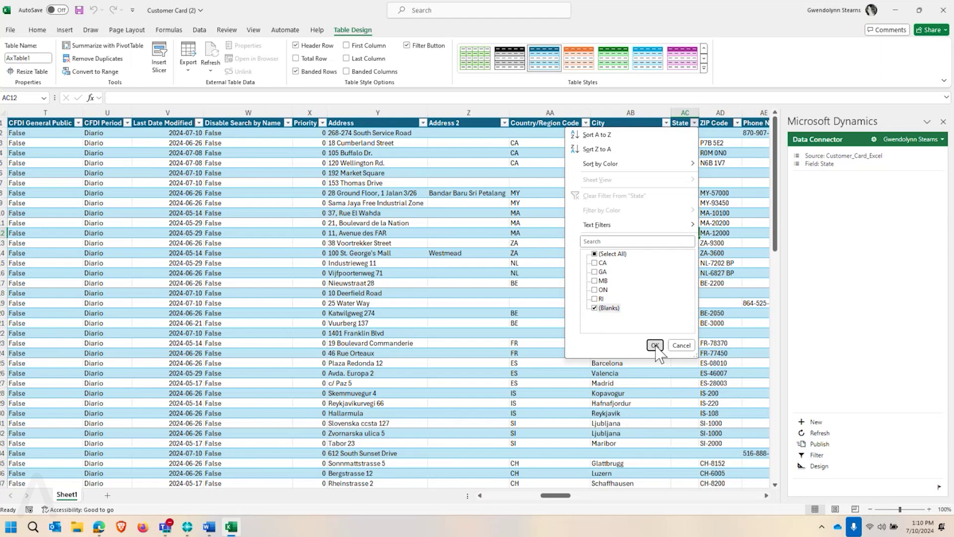
click(655, 345)
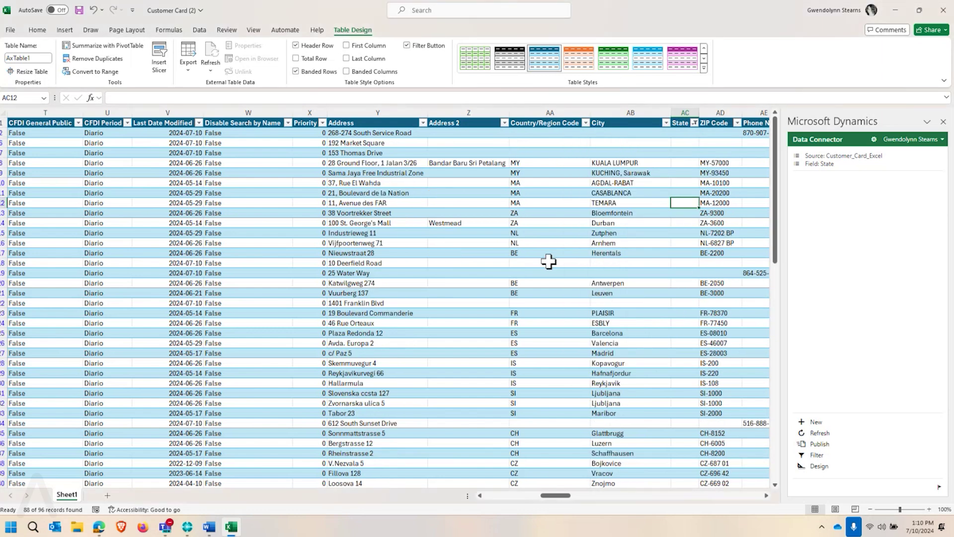
click(543, 123)
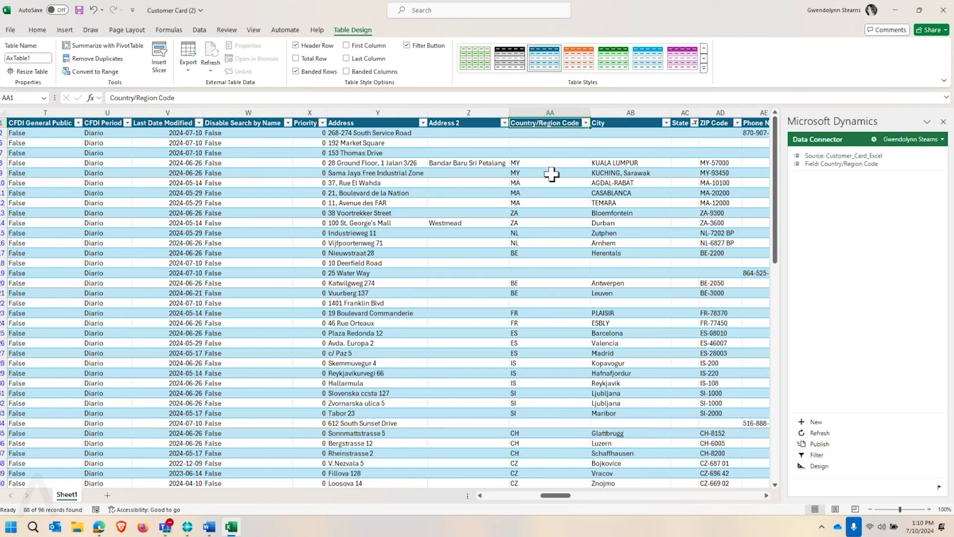
Step: Filter the Country/Region Code column to show only (Blanks)
click(586, 123)
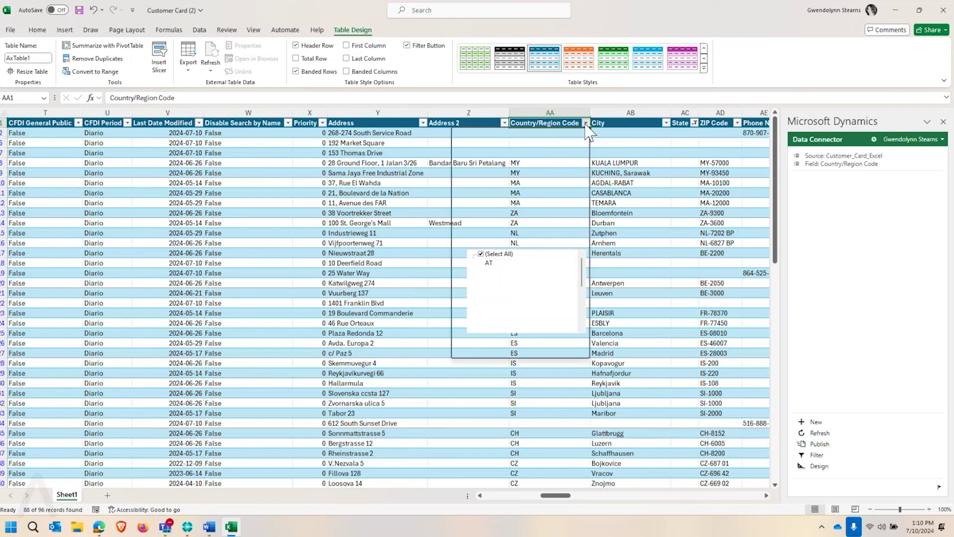
click(481, 253)
scroll(522, 322, down, 2)
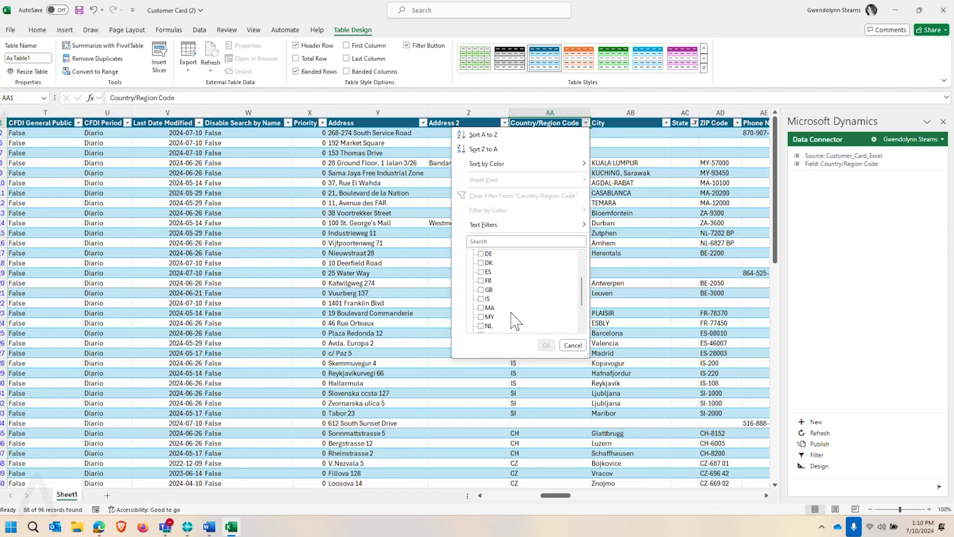
scroll(489, 332, down, 2)
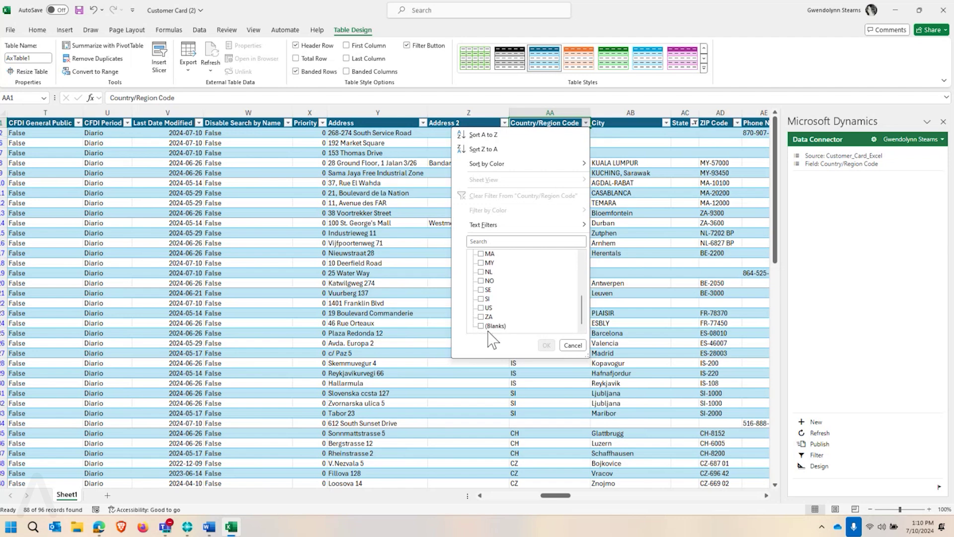
click(488, 329)
click(546, 345)
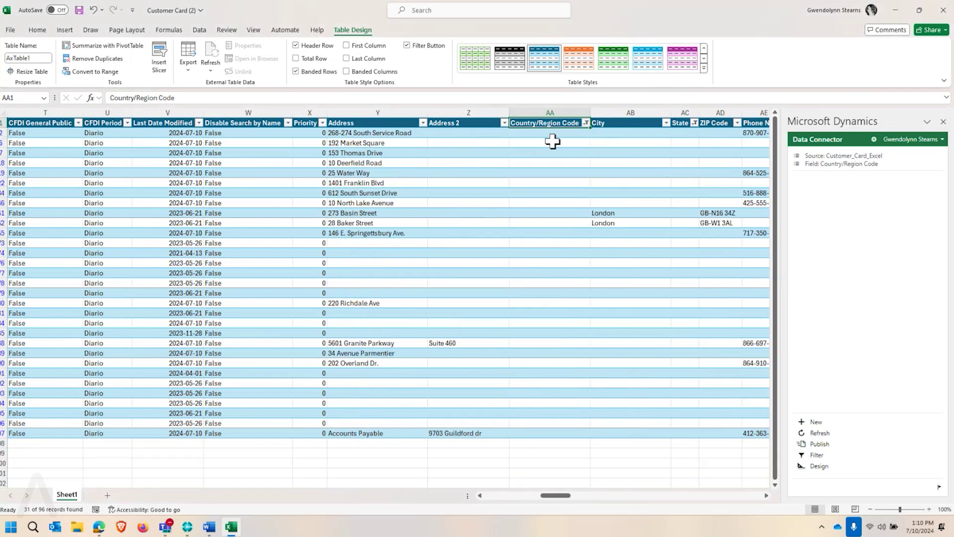
Step: Enter US in the first blank country cell and fill it down to all blank rows
click(558, 136)
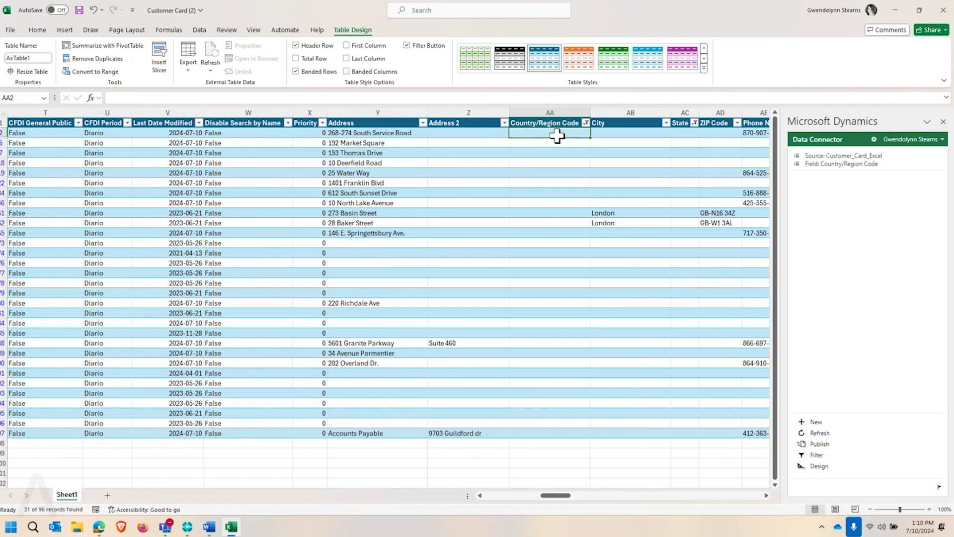
text(US)
key(Return)
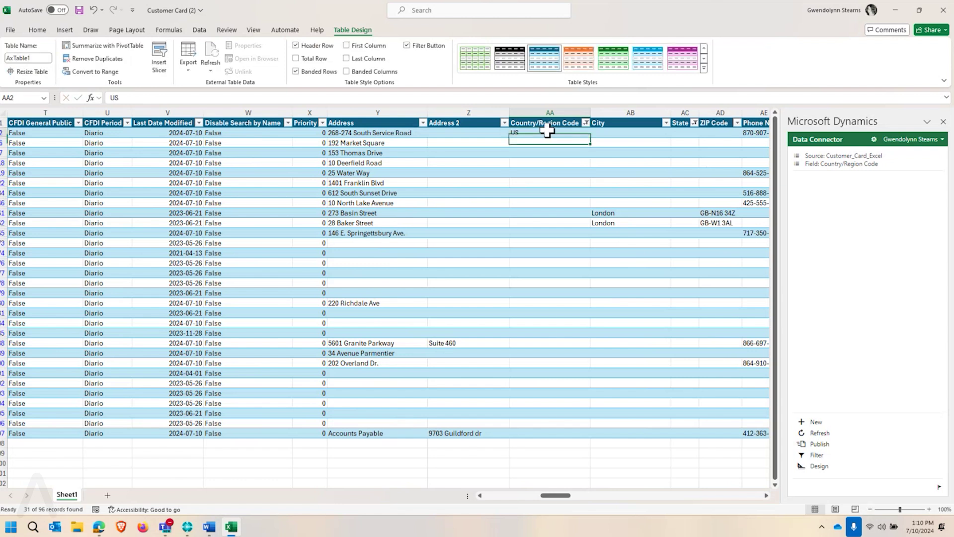
click(546, 133)
double_click(592, 139)
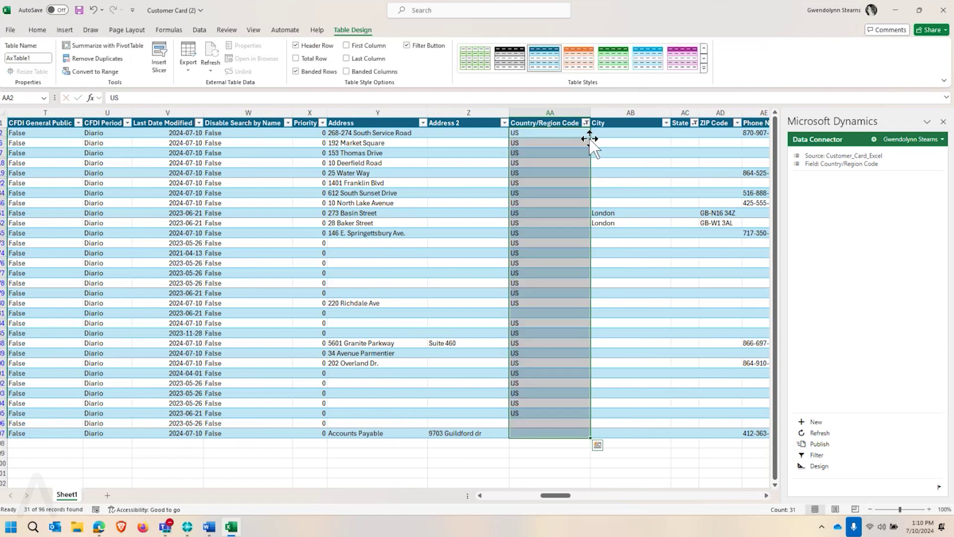
Step: Clear the Country/Region Code and State filters so all customer rows show
click(562, 232)
click(586, 123)
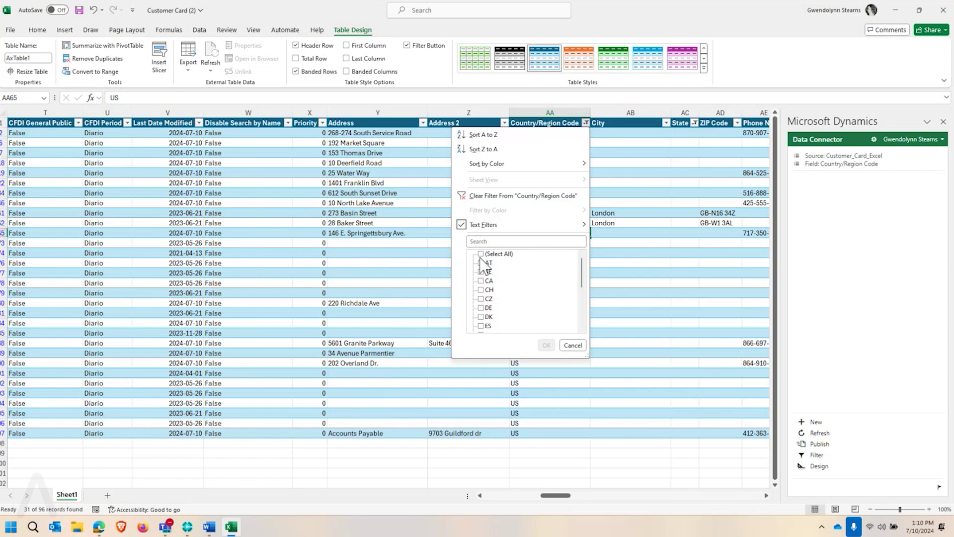
click(481, 254)
click(546, 345)
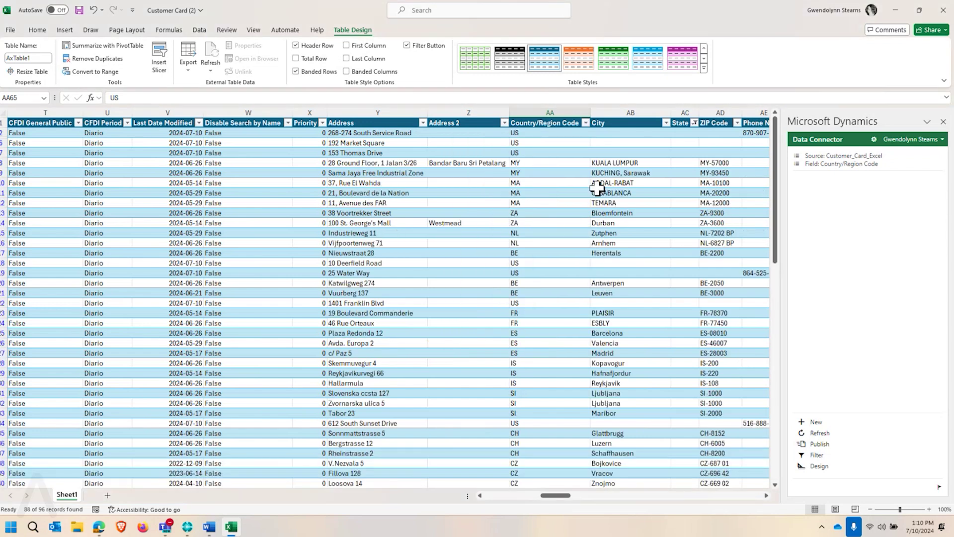
click(695, 123)
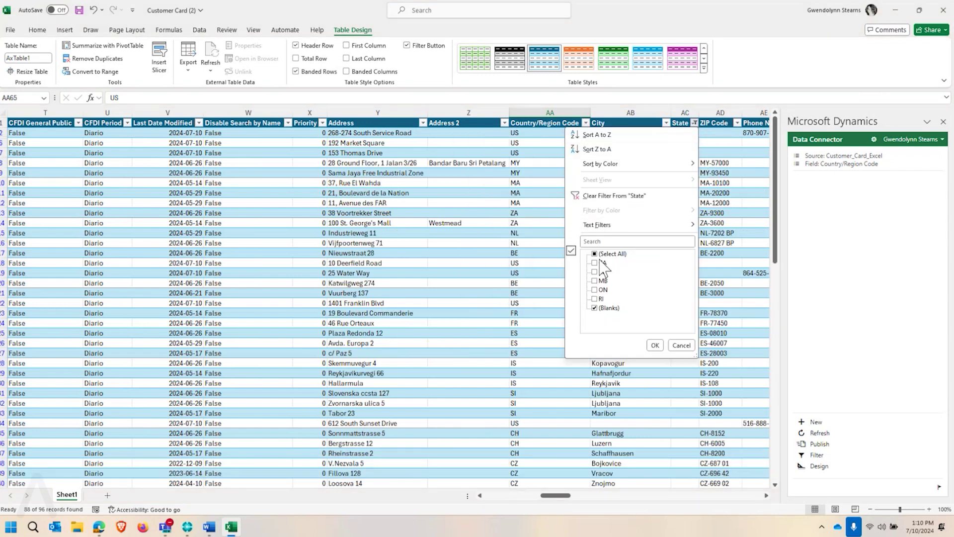
click(595, 254)
click(655, 346)
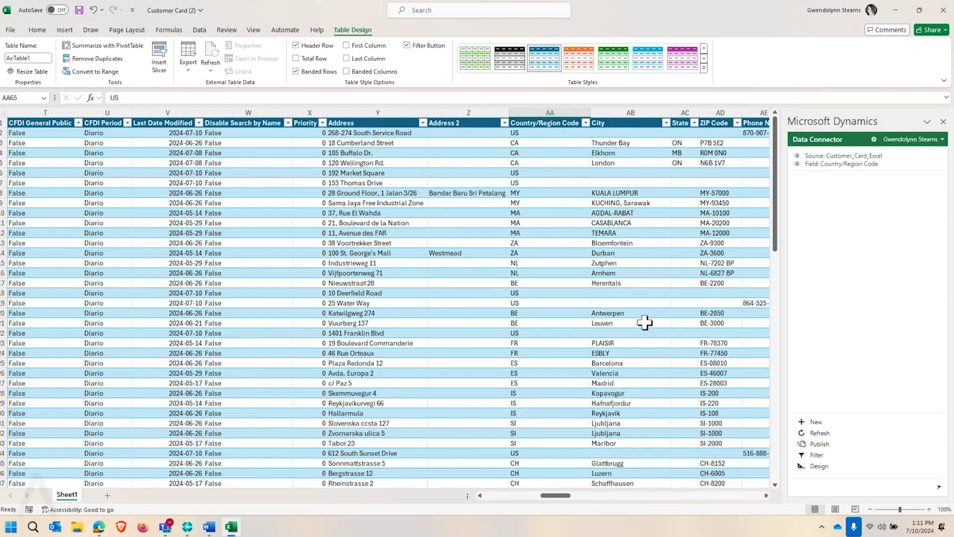
Step: Publish the Customer Card (2) changes, then close Excel with Don't Save
click(819, 446)
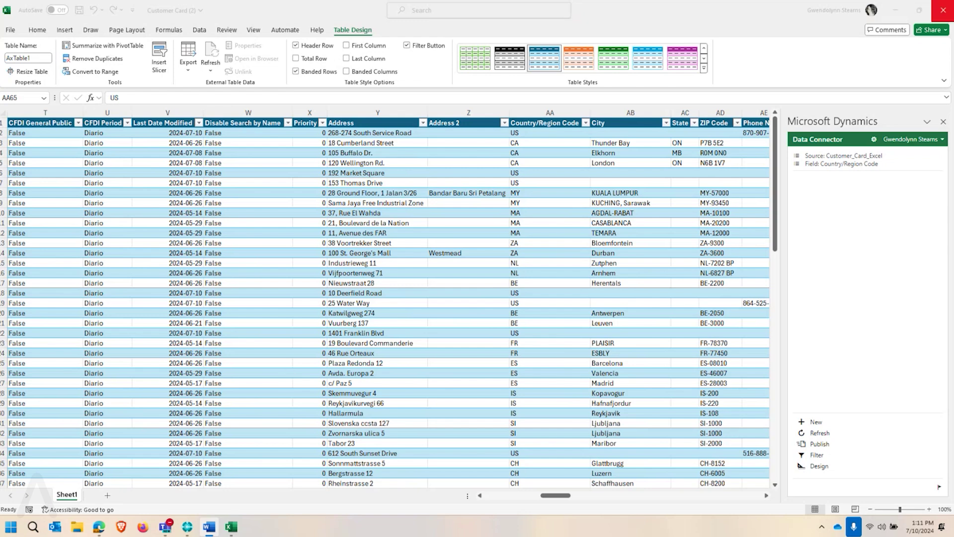
click(945, 15)
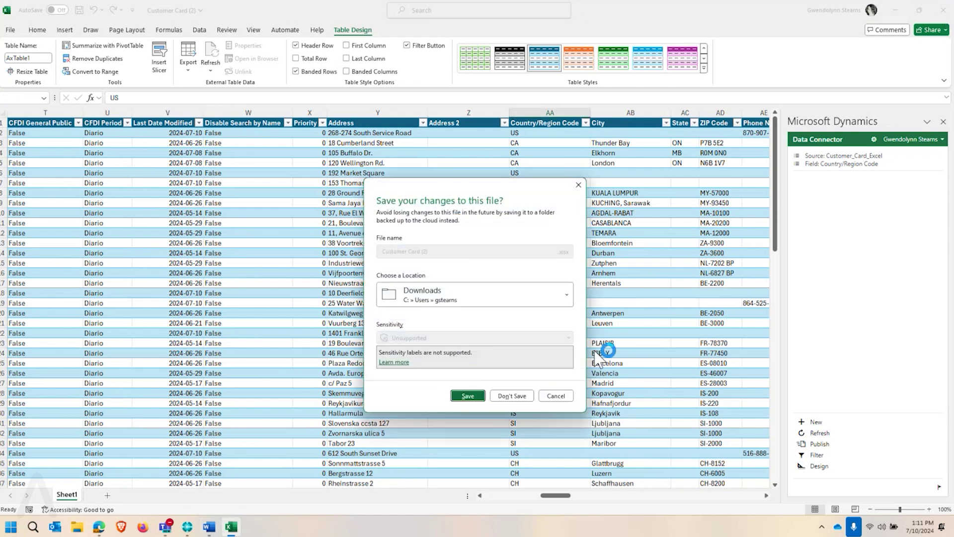
click(526, 397)
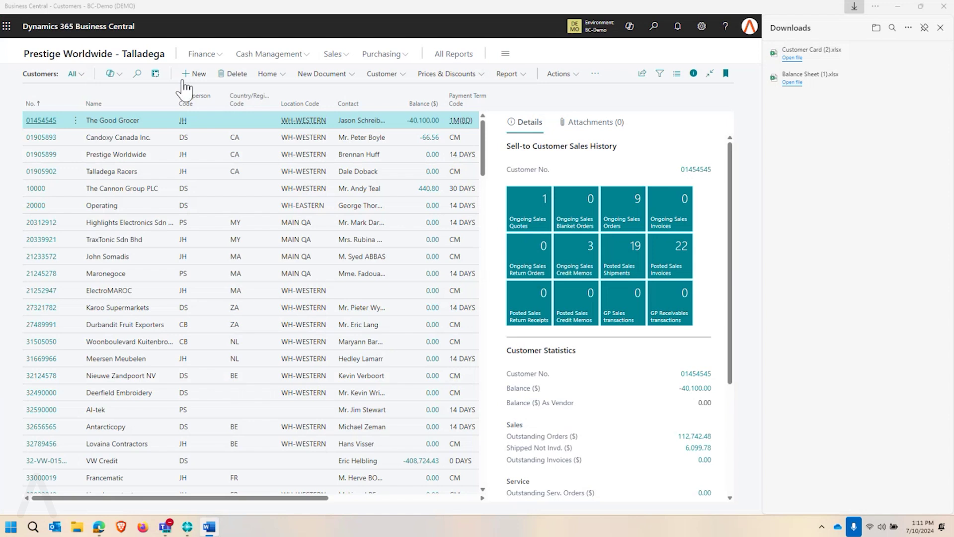
Step: Close the Downloads panel and check the Customers list for the refreshed US country codes
click(941, 28)
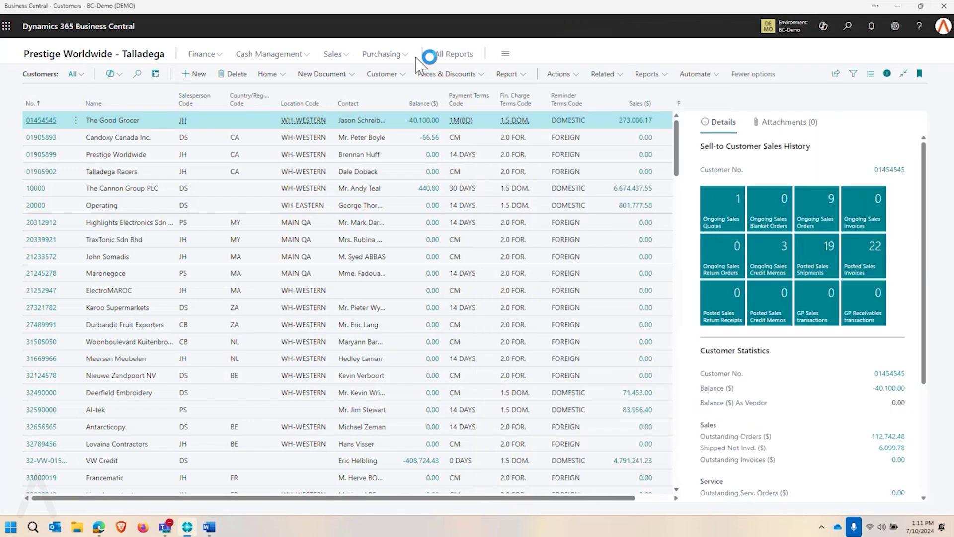
click(154, 105)
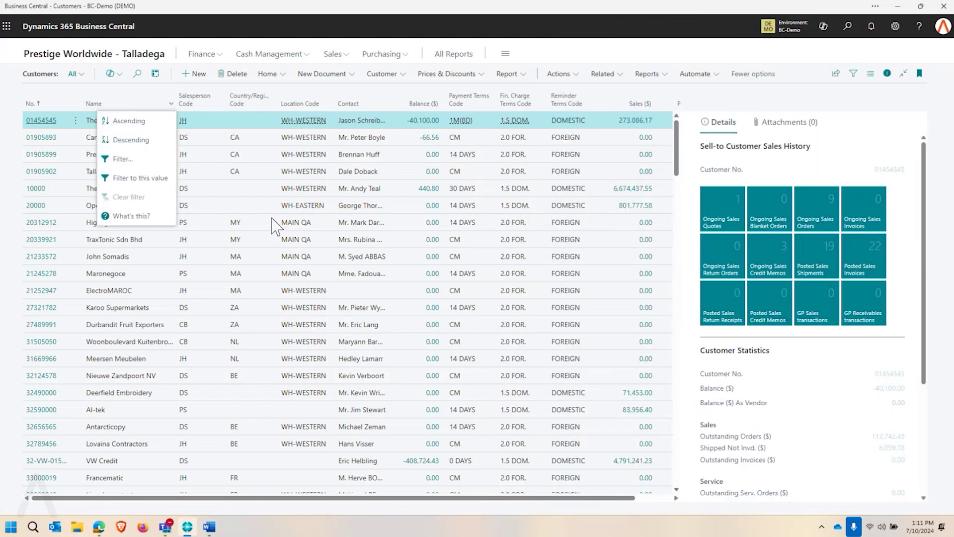
key(Escape)
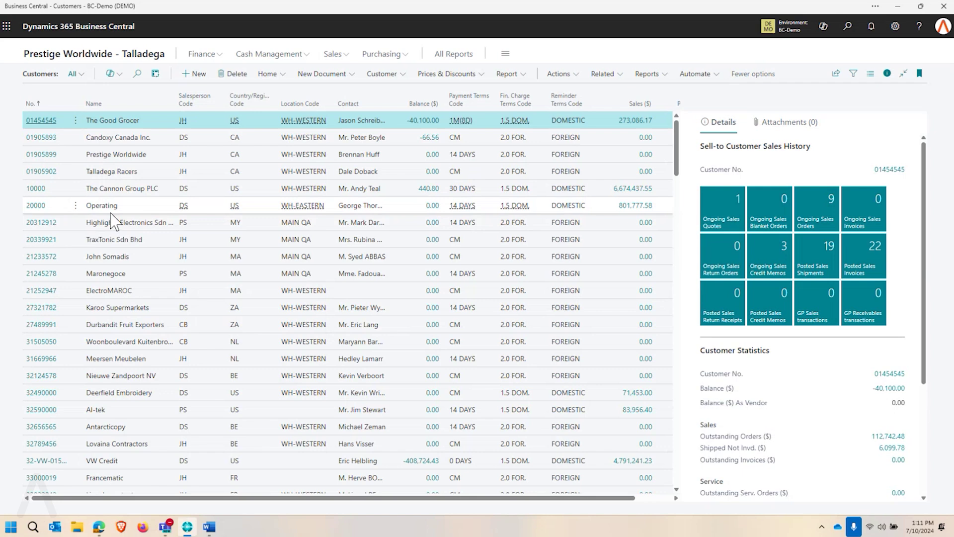
Step: Turn on analysis mode and filter Balance ($) to greater than 1, leaving 7 of 96 customers
click(156, 74)
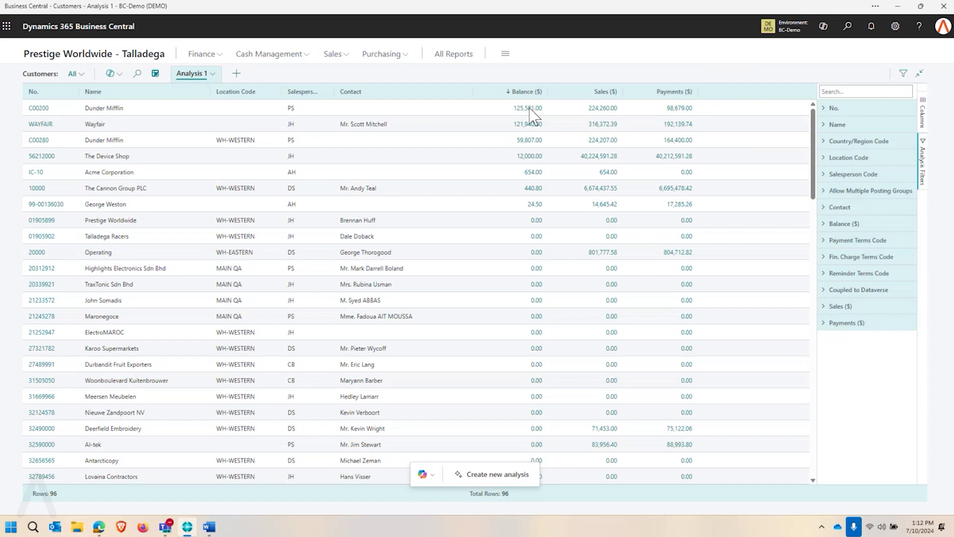
click(925, 170)
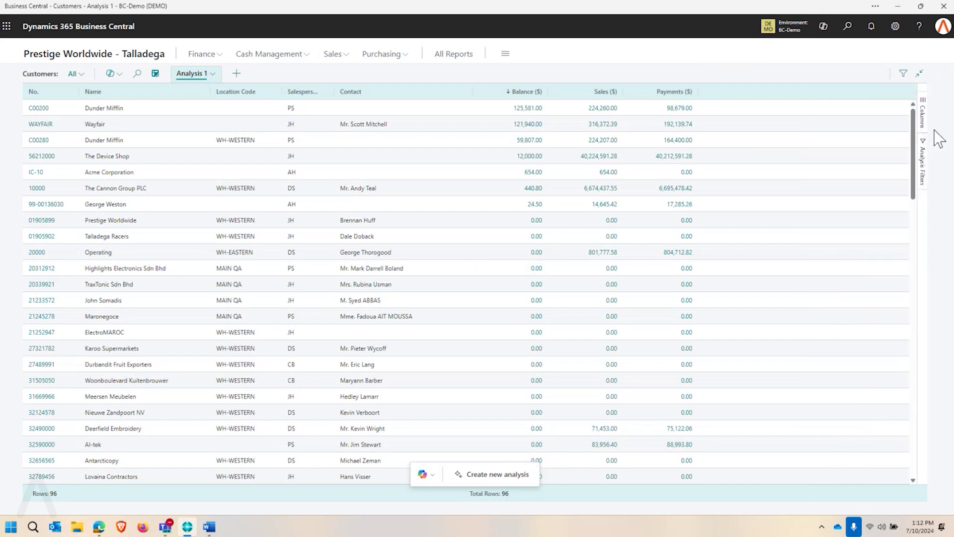
click(924, 160)
click(824, 226)
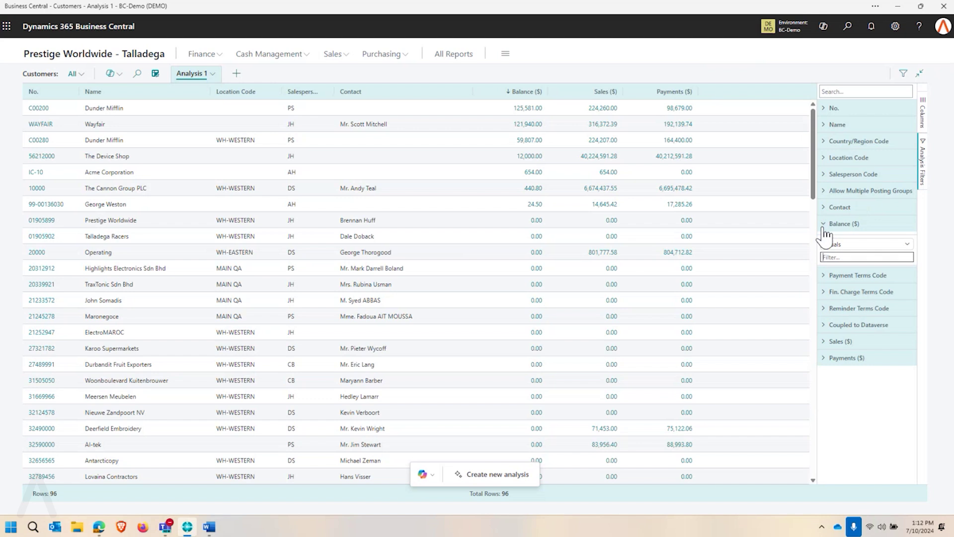
click(907, 245)
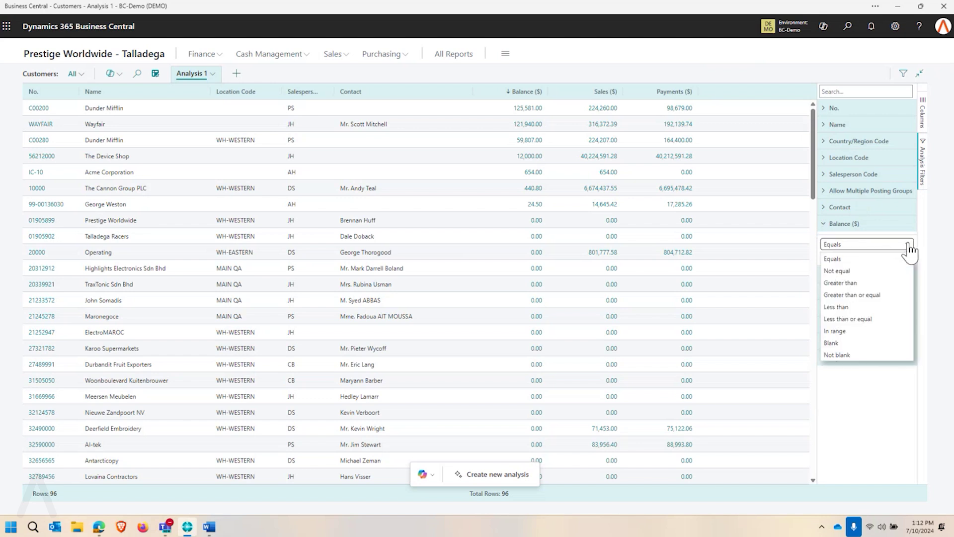
click(858, 283)
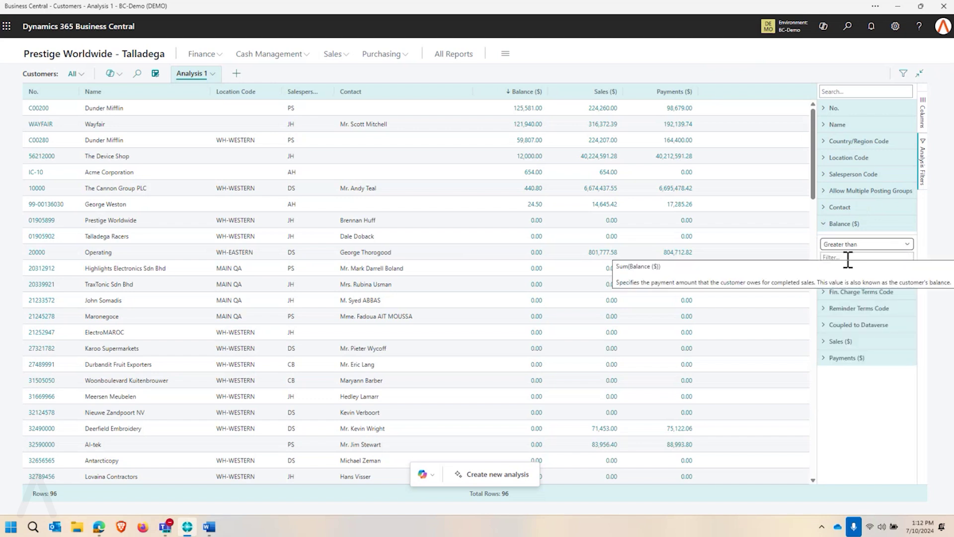
click(843, 258)
text(1)
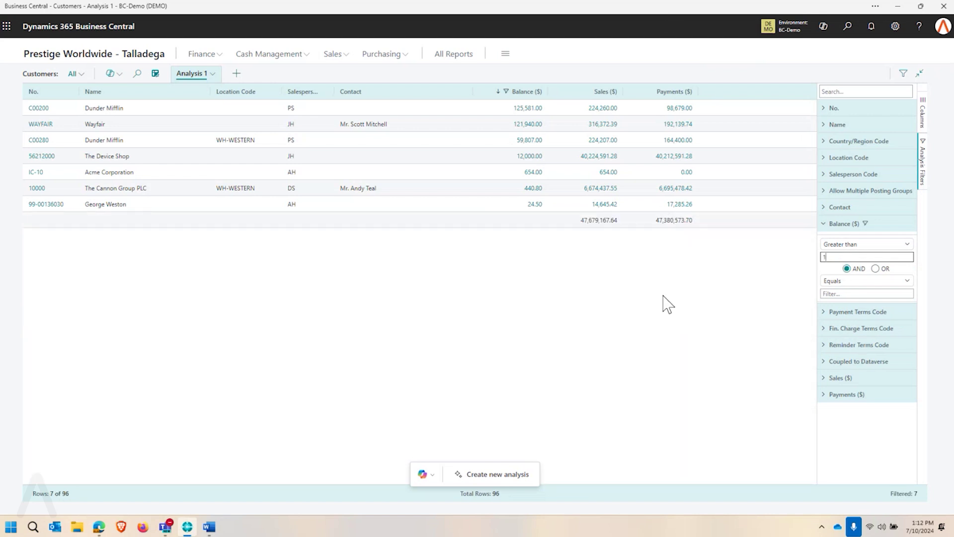
Step: Group the analysed customers by Salesperson Code, then by Location Code
click(923, 115)
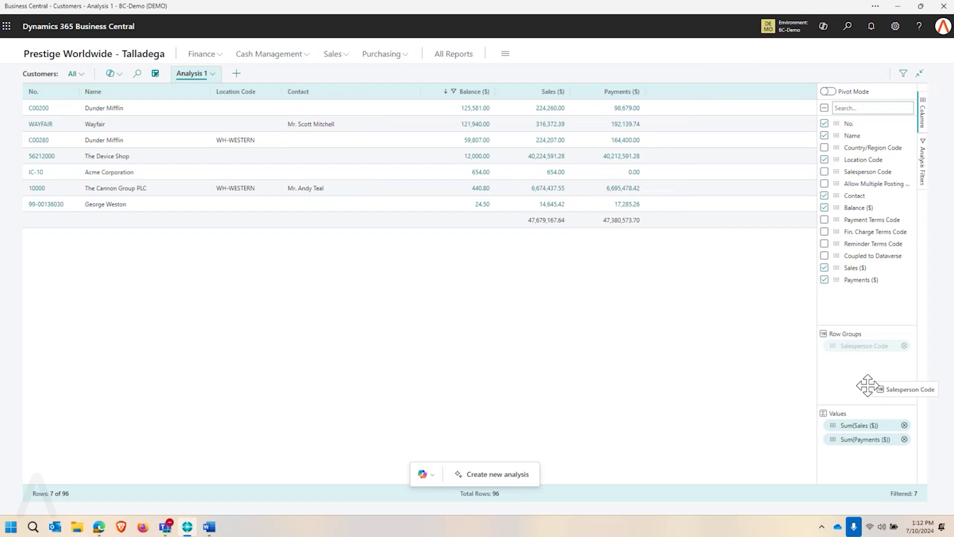
drag(837, 172, 846, 358)
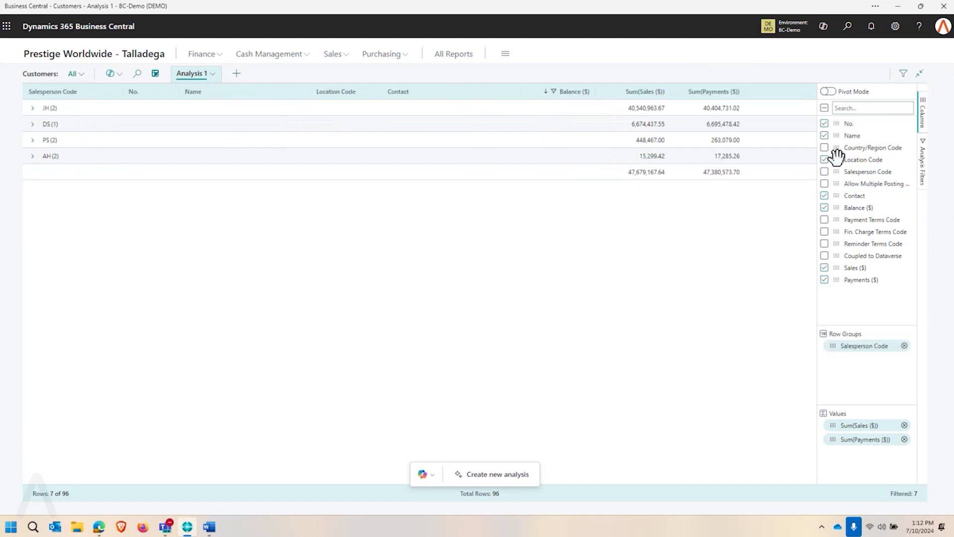
drag(837, 157, 858, 369)
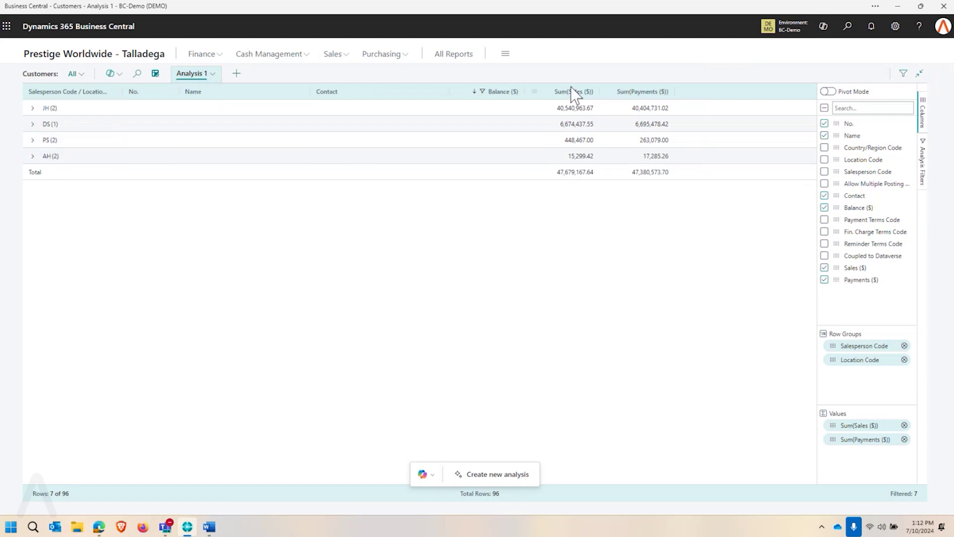
click(580, 108)
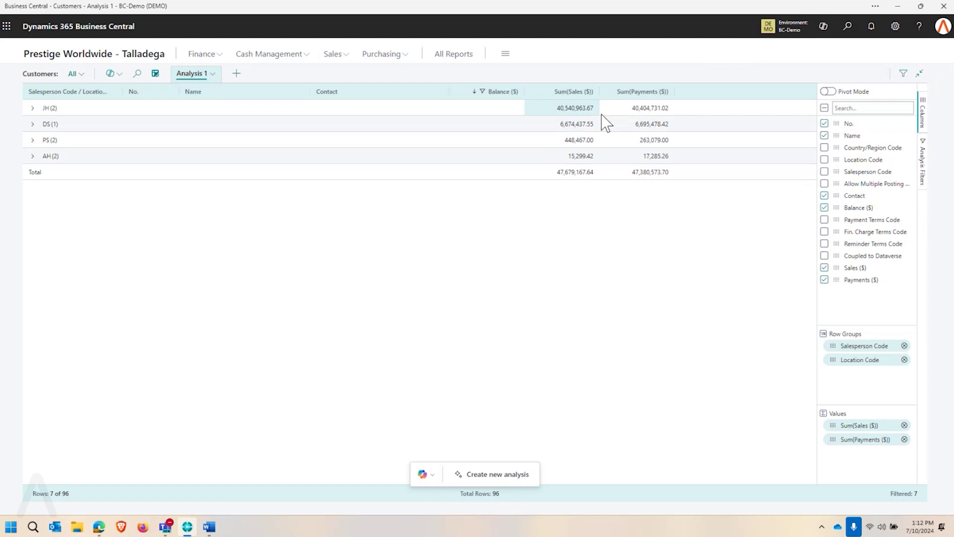
Step: Expand the JH, PS and WH-WESTERN groups to see their subtotals
click(33, 108)
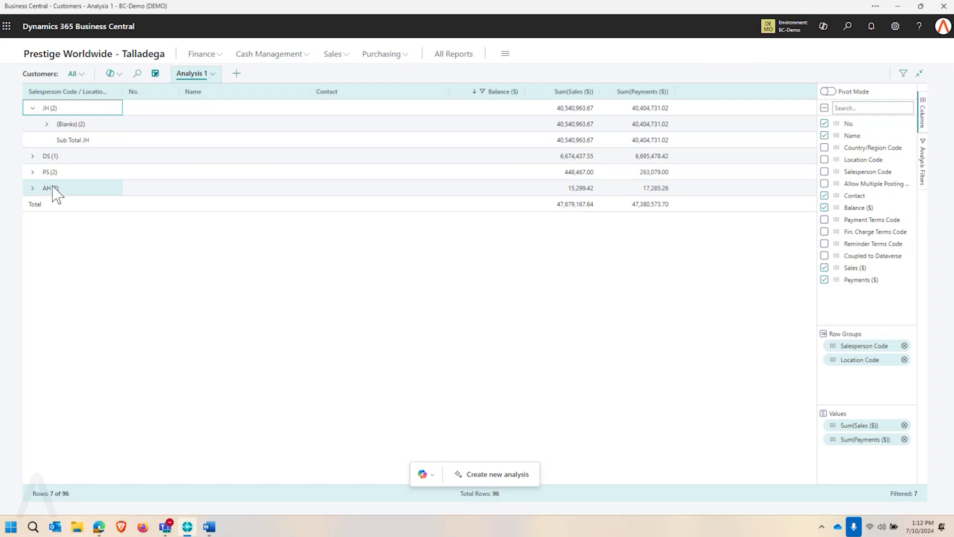
click(32, 172)
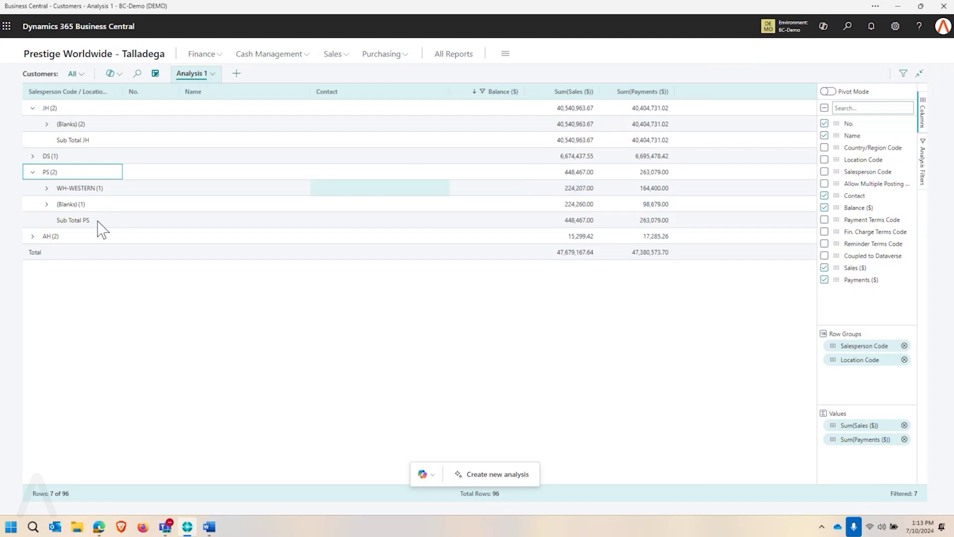
click(46, 188)
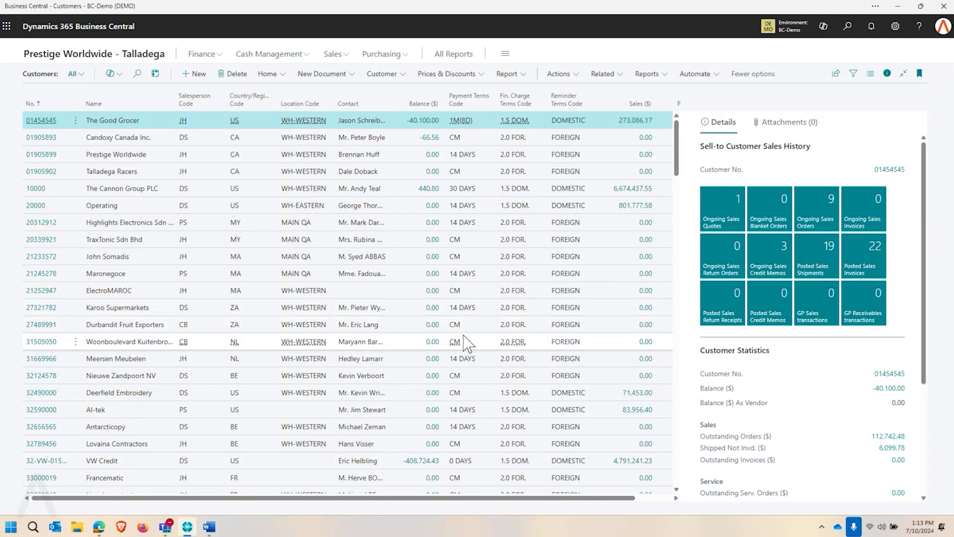
Step: Go to the Role Center home page by selecting the company name
click(34, 63)
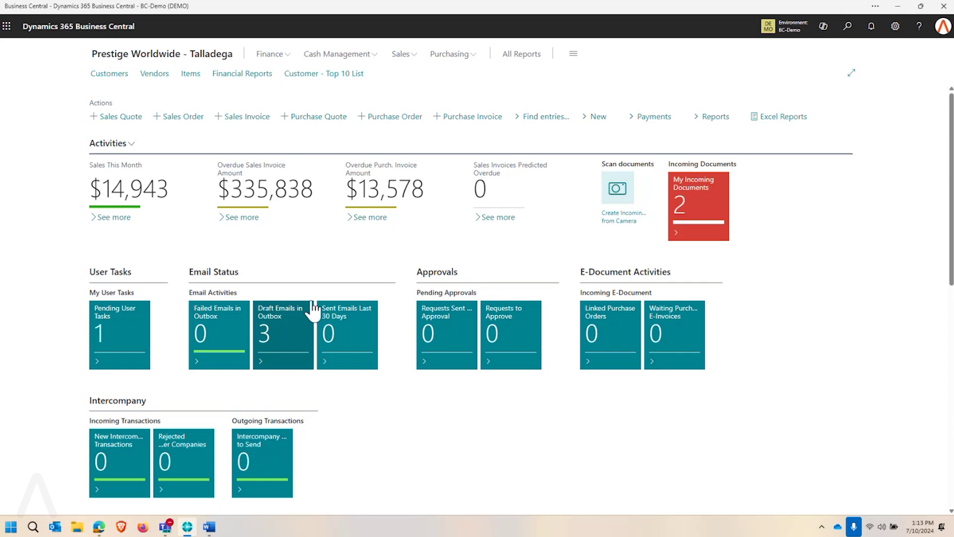
scroll(636, 390, down, 2)
scroll(637, 363, down, 3)
scroll(402, 343, down, 1)
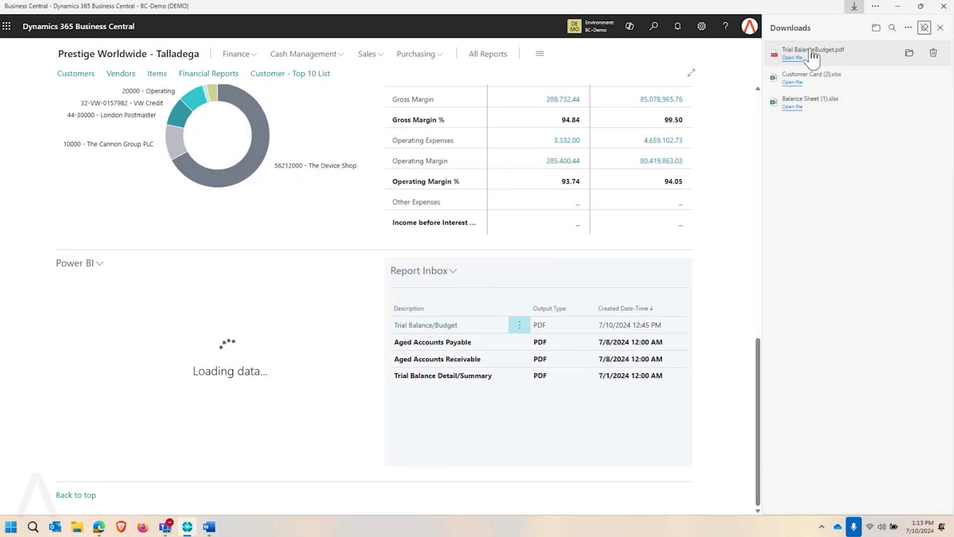
Step: View the downloaded Trial Balance/Budget PDF, then close it and the Downloads list
click(809, 58)
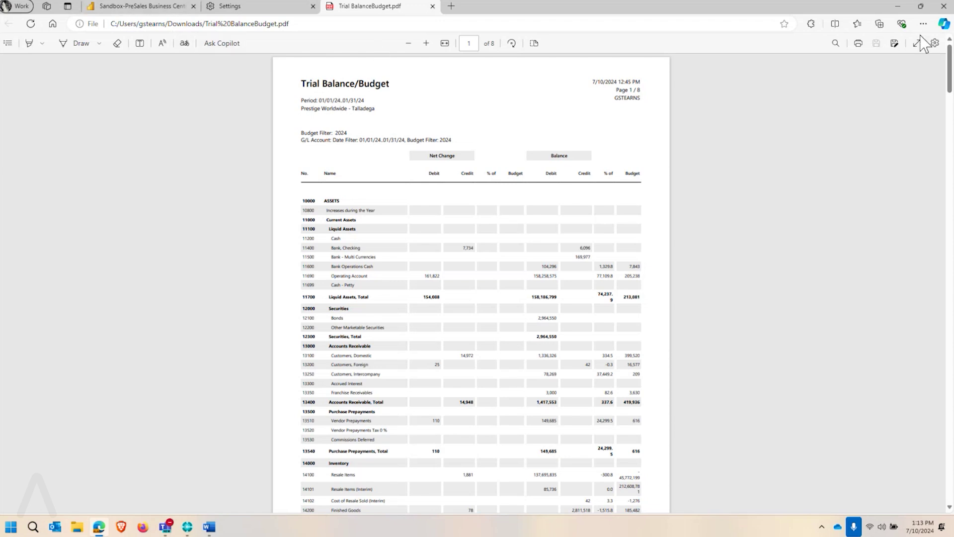
click(902, 11)
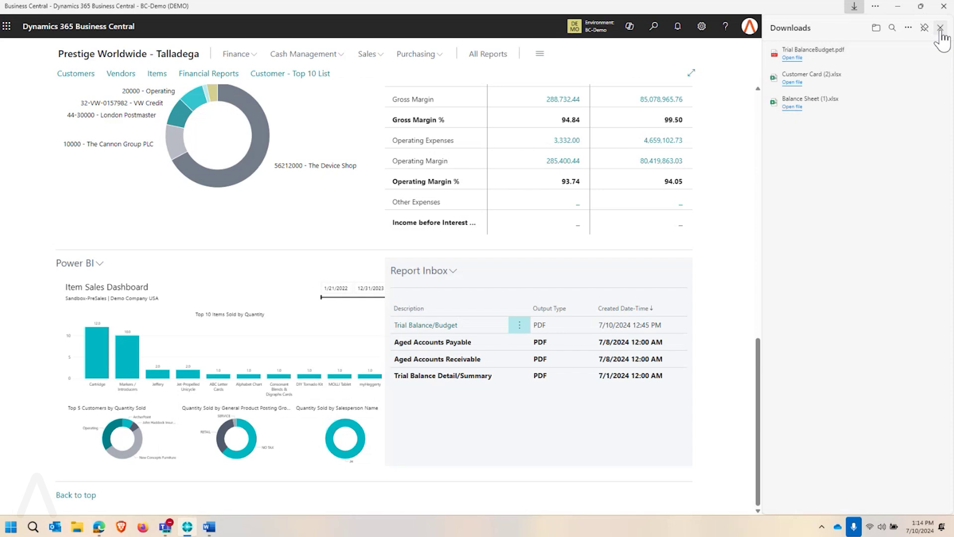
click(940, 28)
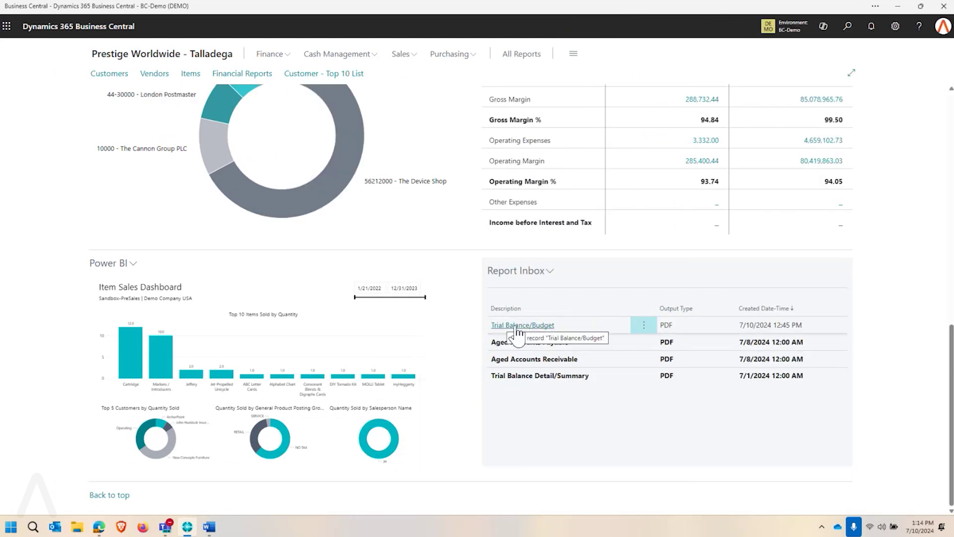
scroll(515, 325, up, 1)
scroll(515, 321, up, 3)
scroll(510, 314, up, 5)
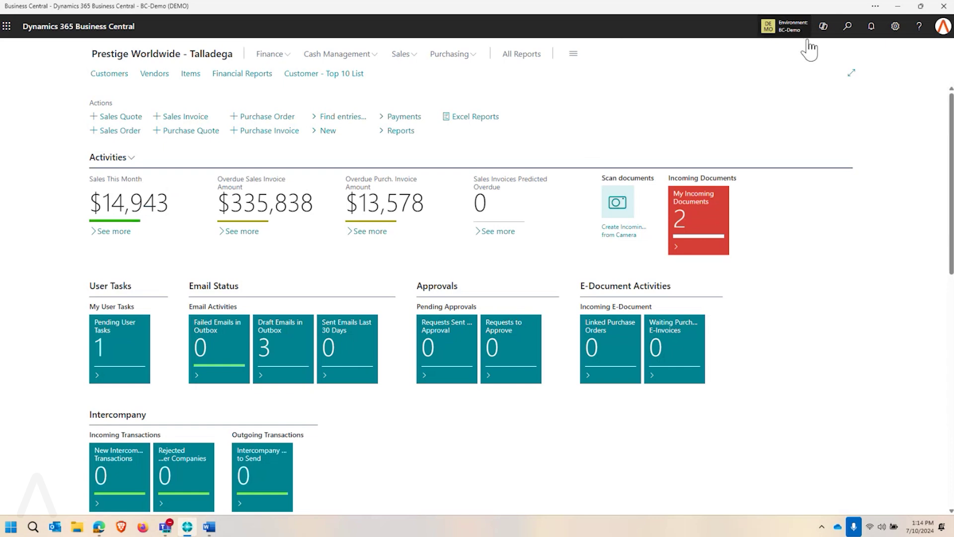
Step: Run Trial Balance/Budget with Date Filter p1 and Budget Filter 2024, sent to Excel (data only)
click(847, 26)
text(tr)
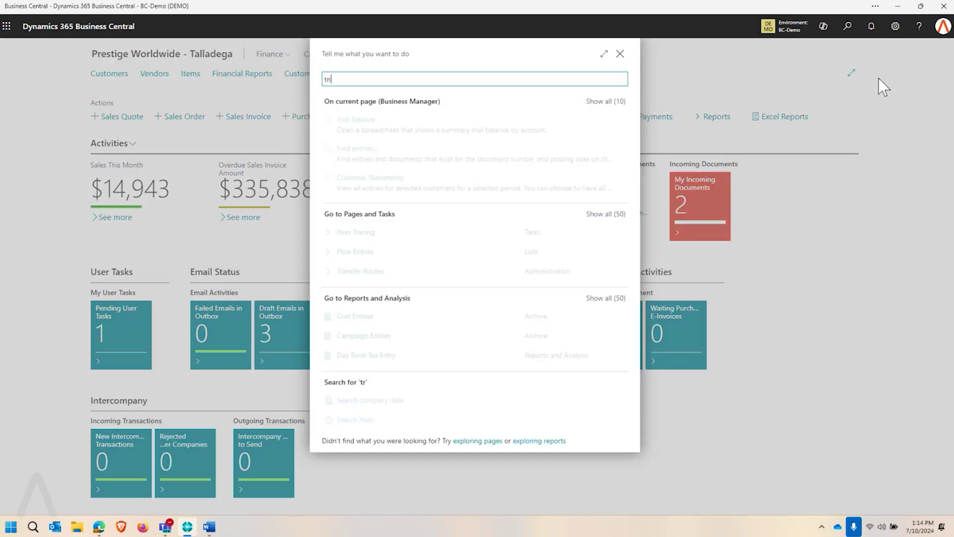
text(ial bal)
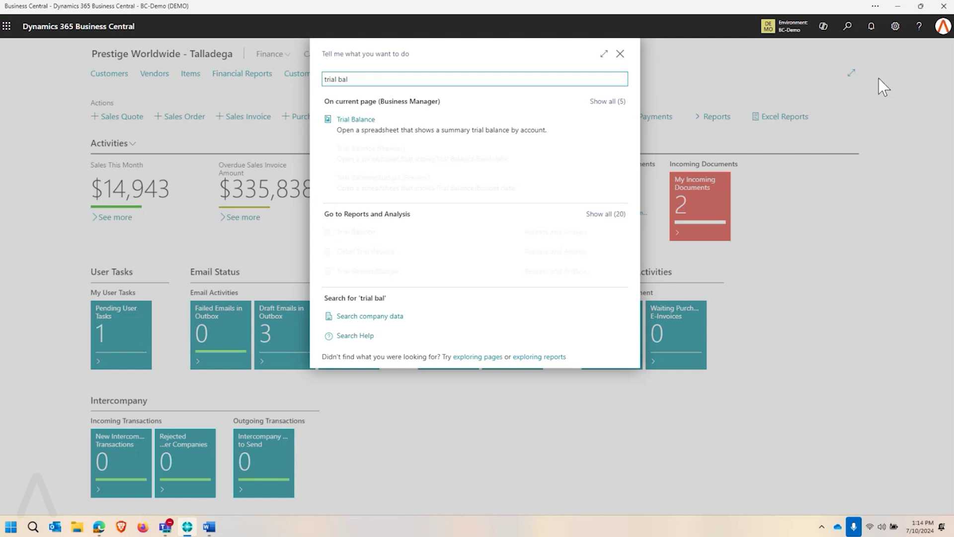
click(388, 273)
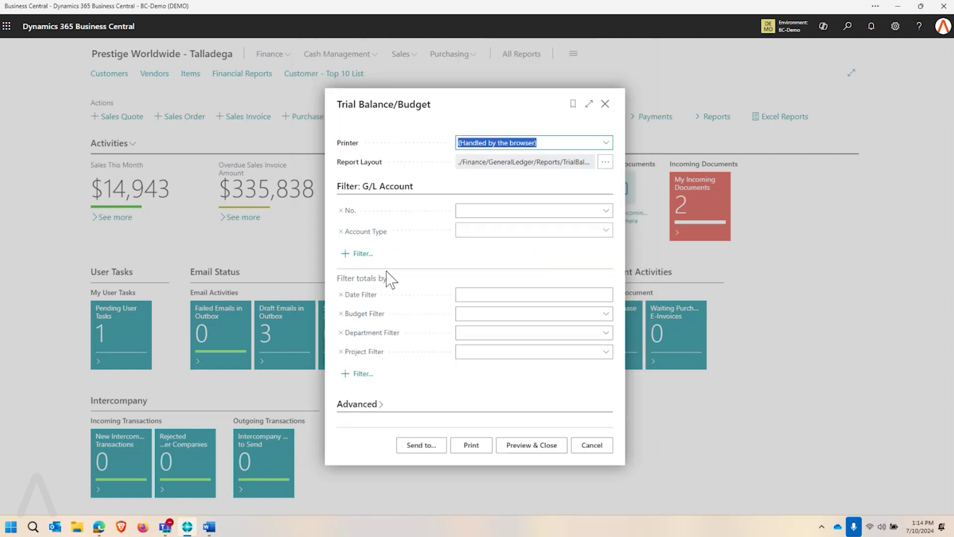
click(478, 297)
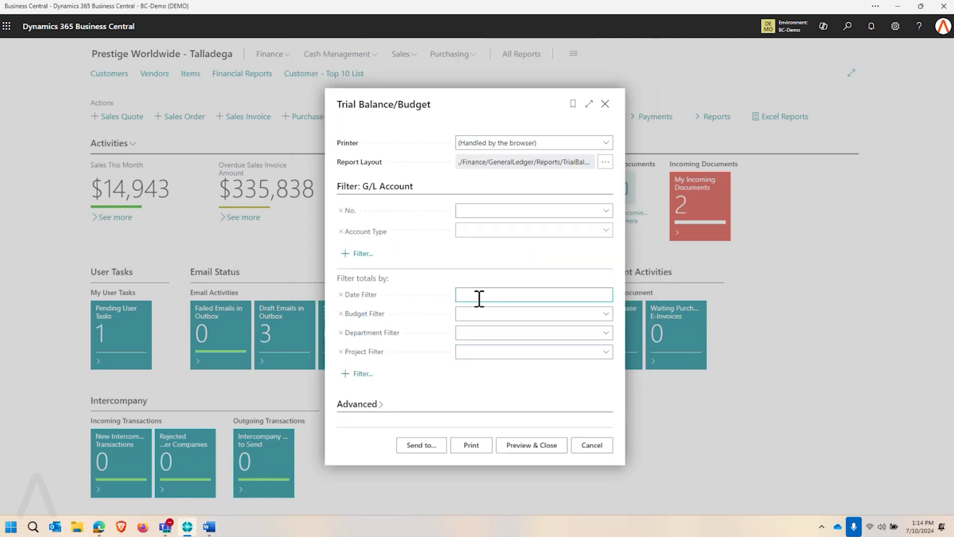
text(p1)
key(Tab)
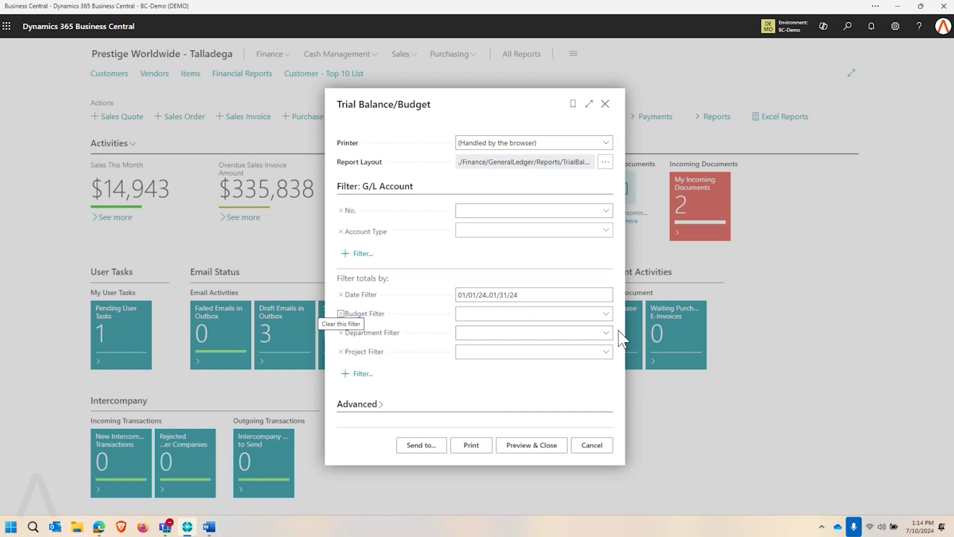
click(606, 315)
click(505, 409)
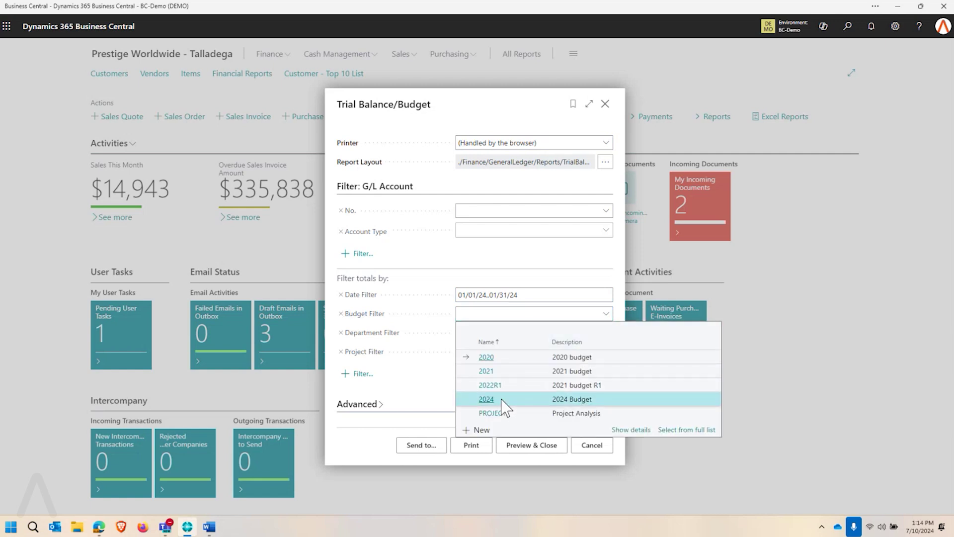
click(419, 445)
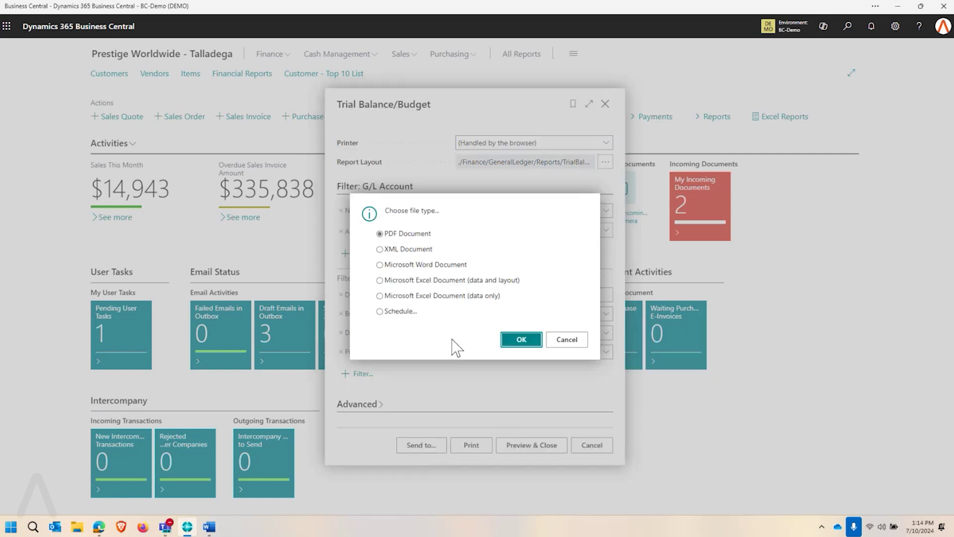
click(381, 296)
click(527, 347)
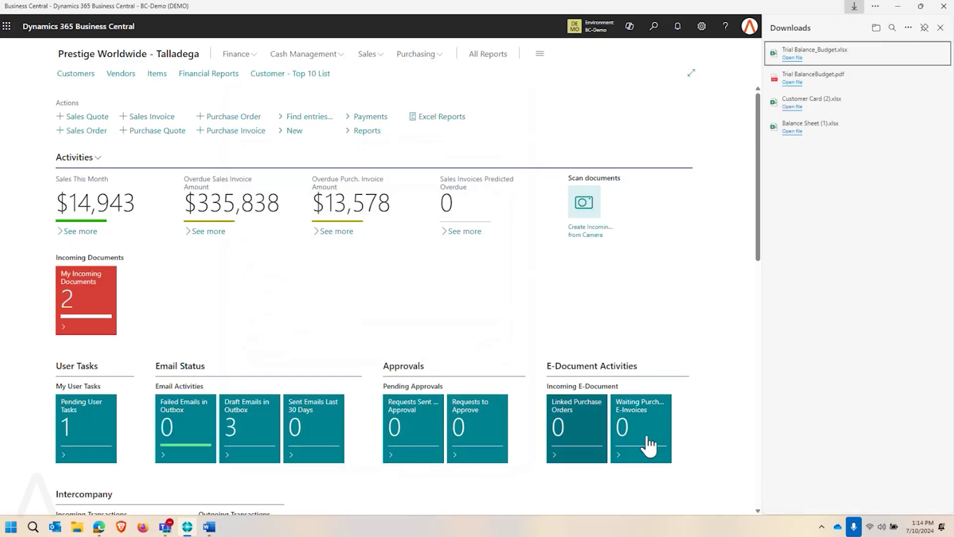
click(801, 53)
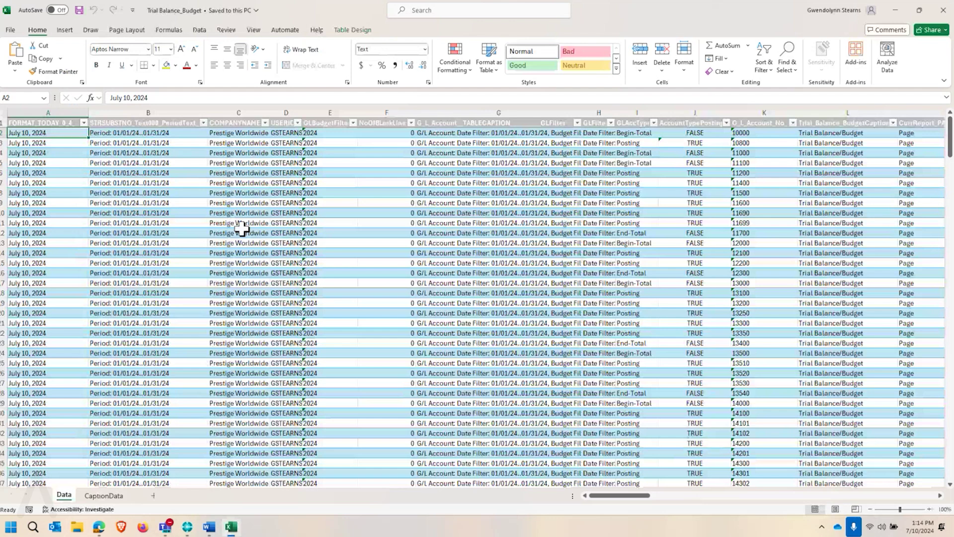
scroll(753, 351, down, 9)
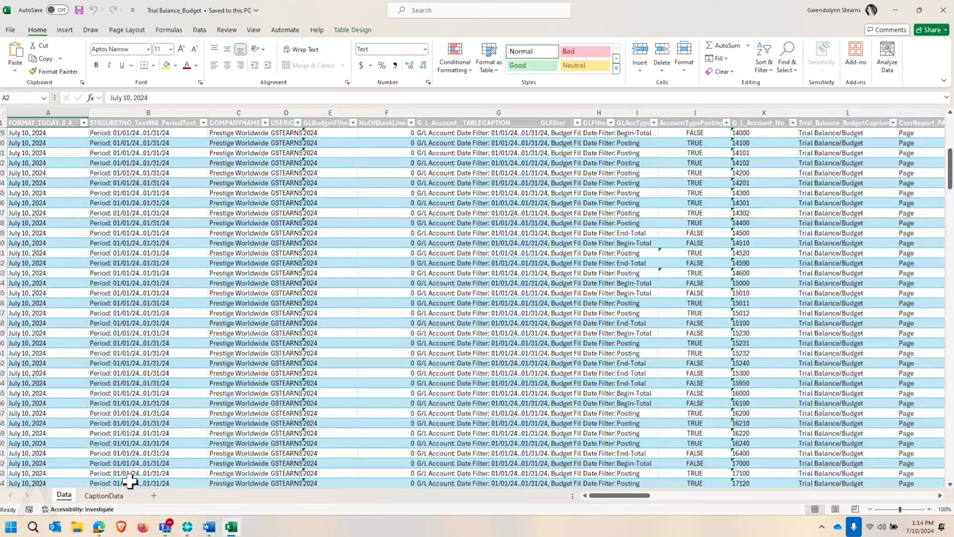
scroll(639, 287, up, 9)
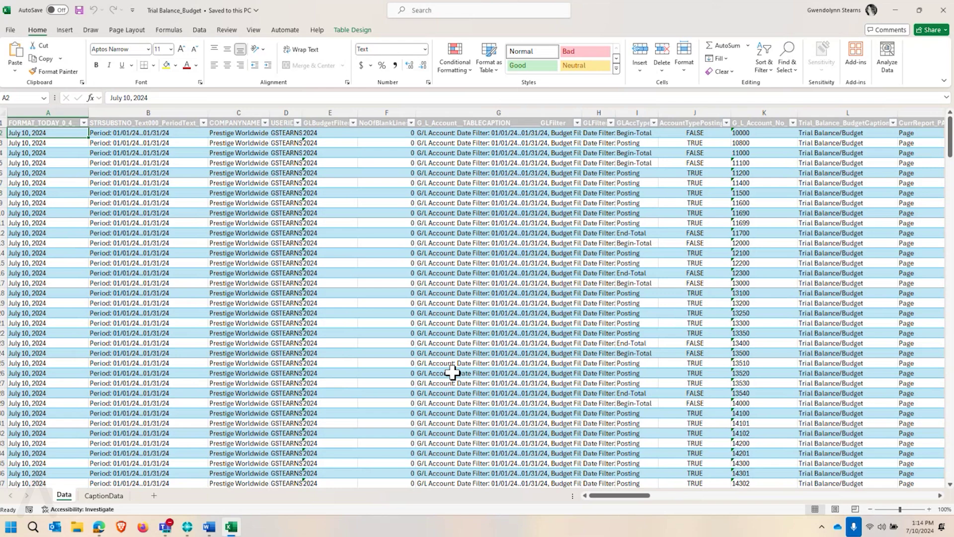
click(938, 11)
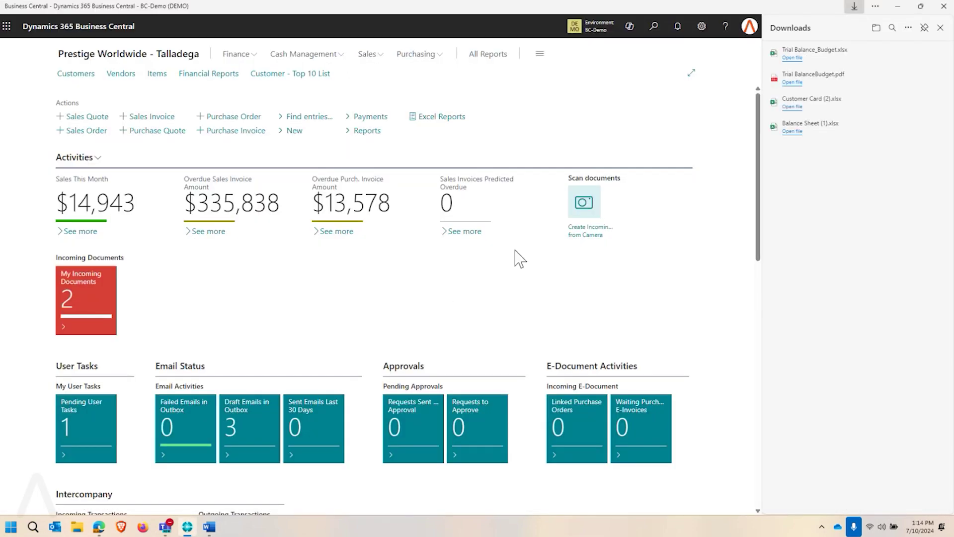
Step: Close Downloads and expand the Item Sales Dashboard Power BI part to a full page
click(940, 27)
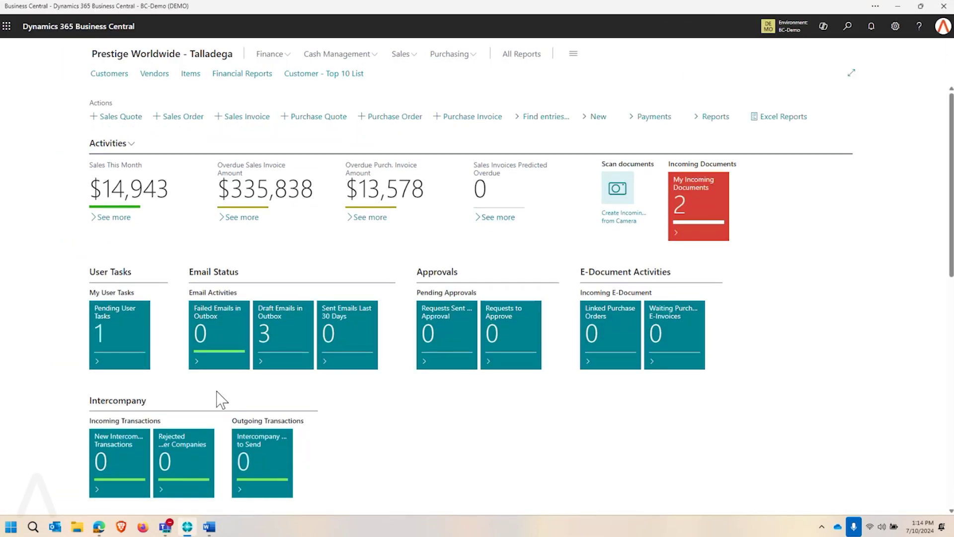
scroll(437, 318, down, 3)
scroll(437, 310, down, 2)
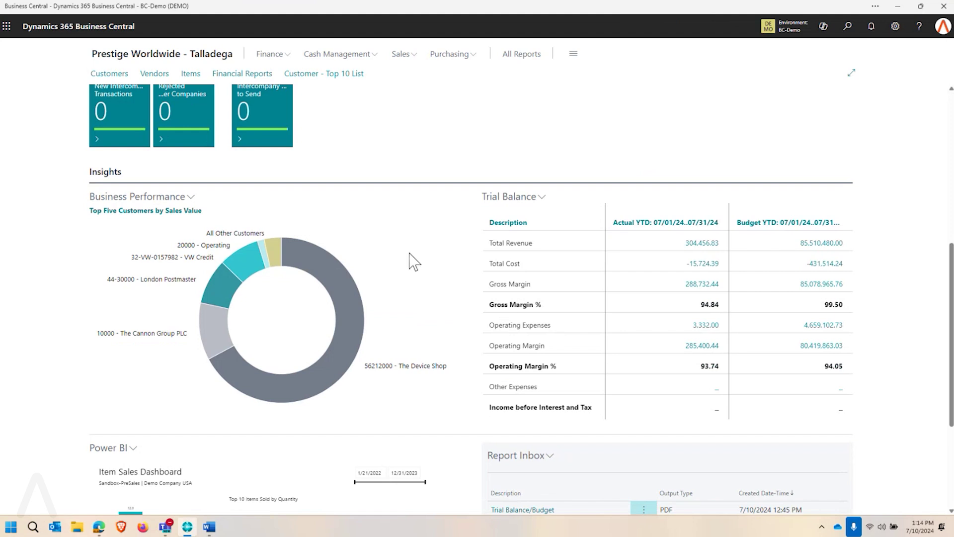
scroll(409, 254, down, 3)
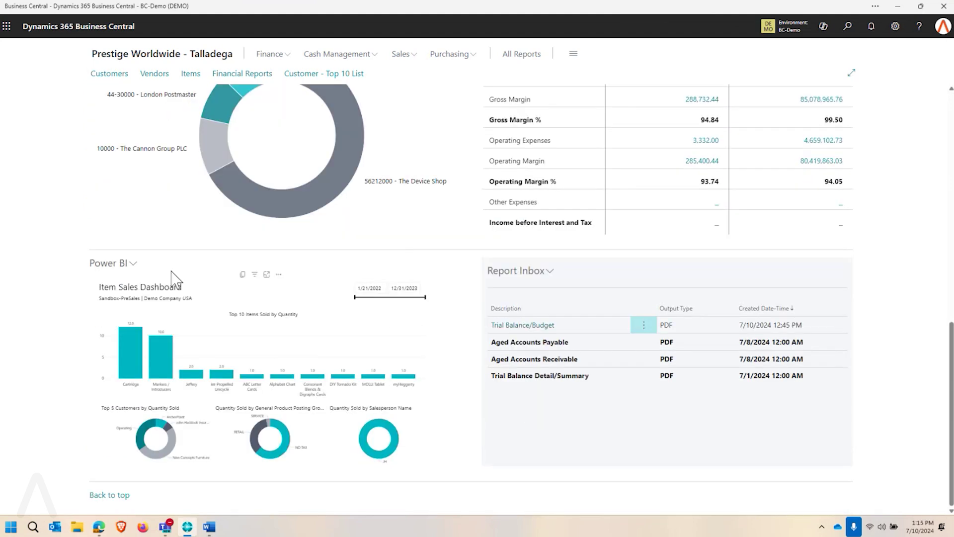
click(131, 263)
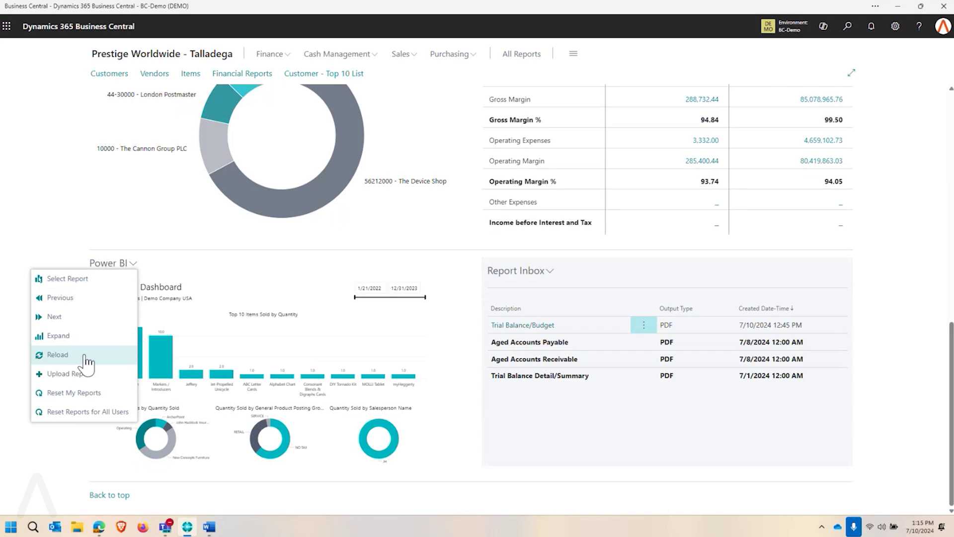
click(107, 337)
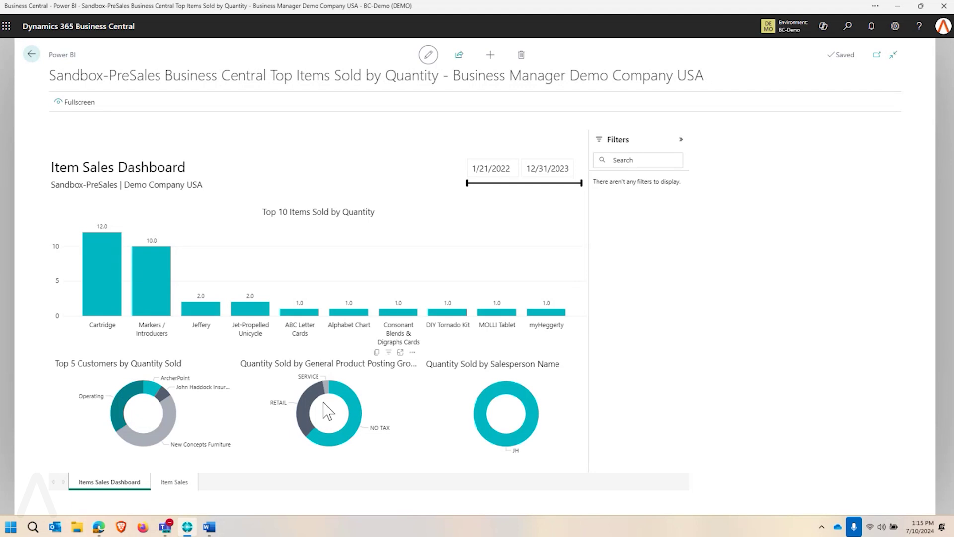
Step: Collapse the dashboard Filters pane, highlight then clear the Operating slice, and switch to Edge
click(681, 140)
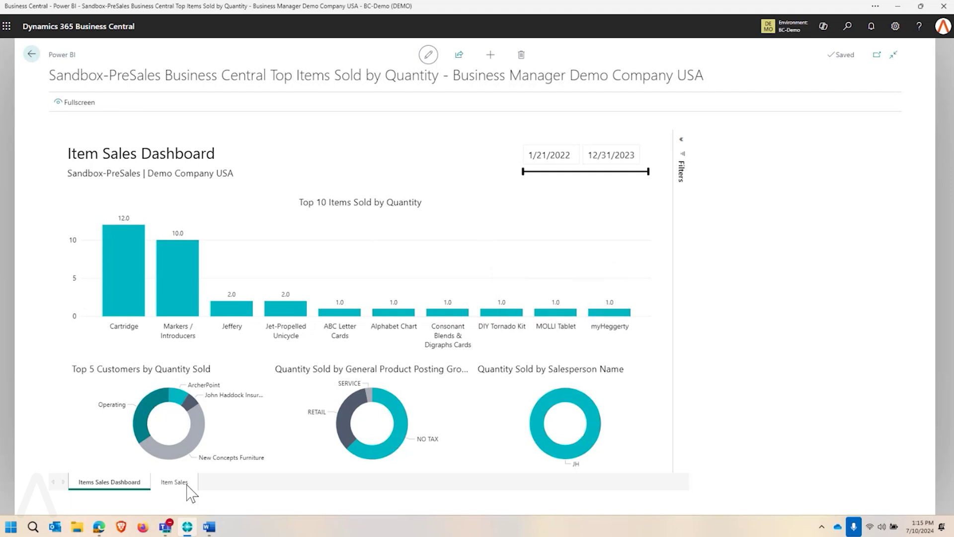
mouse_move(648, 172)
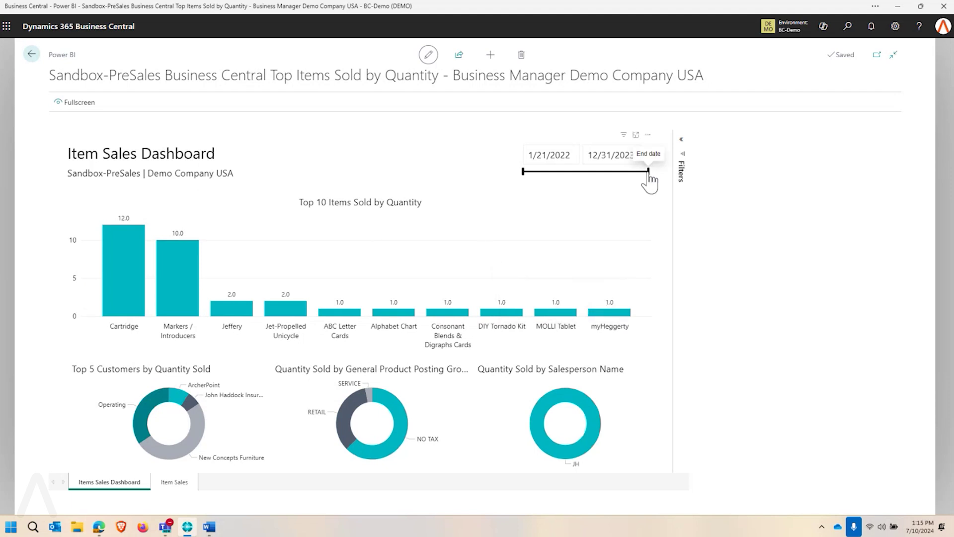
mouse_move(648, 173)
mouse_down()
mouse_move(592, 175)
mouse_move(648, 174)
mouse_up()
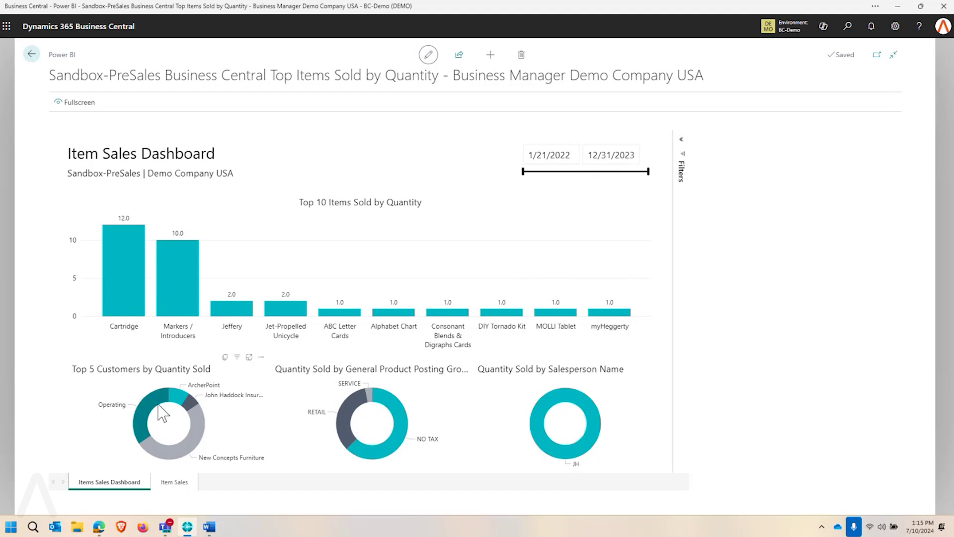
click(146, 415)
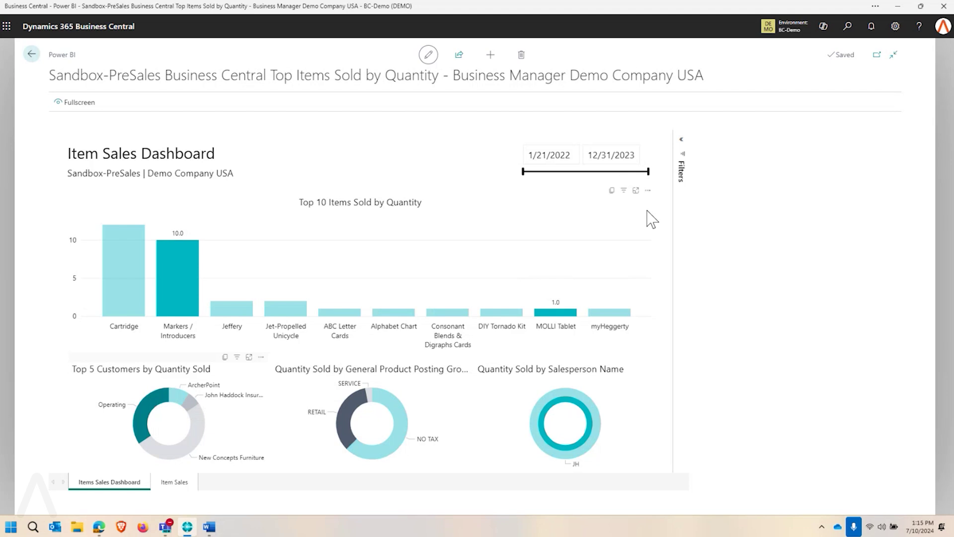
mouse_move(347, 414)
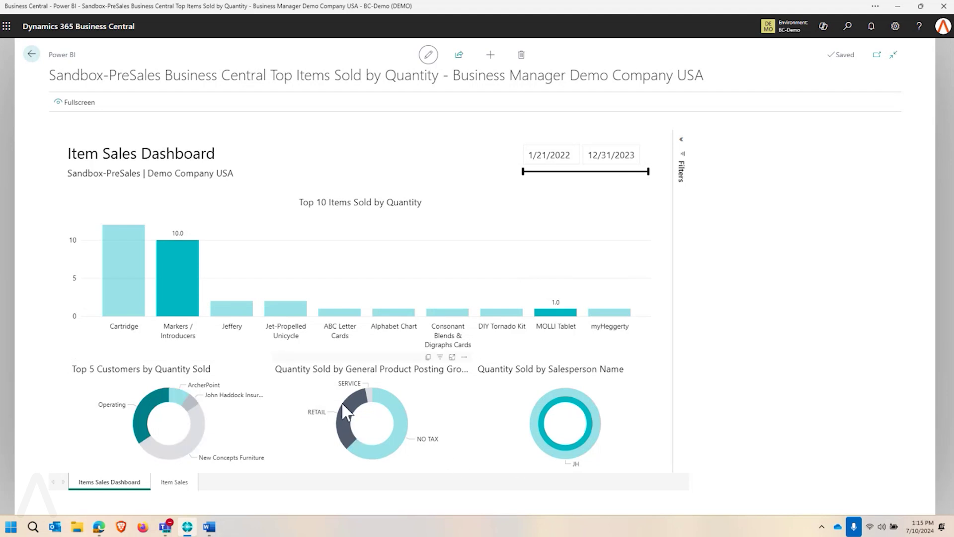
click(300, 453)
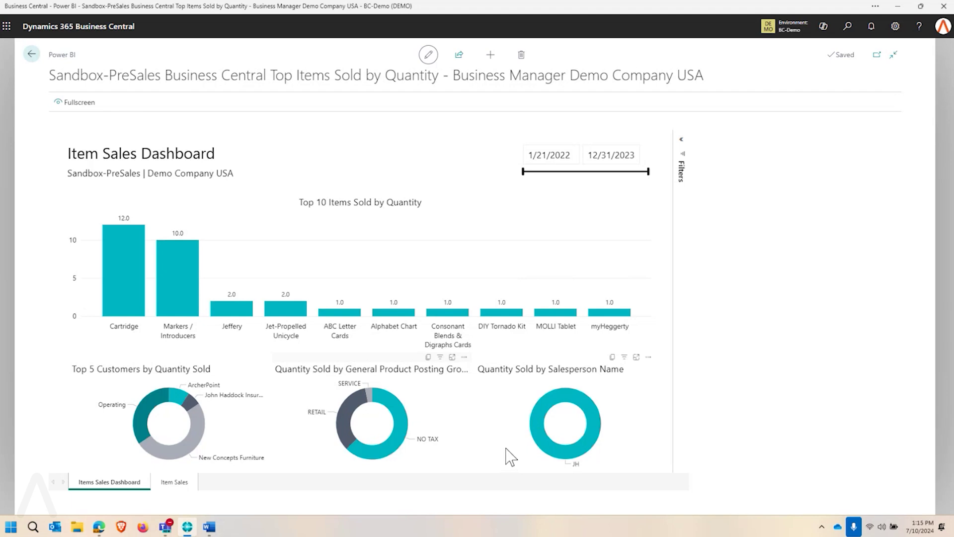
click(98, 526)
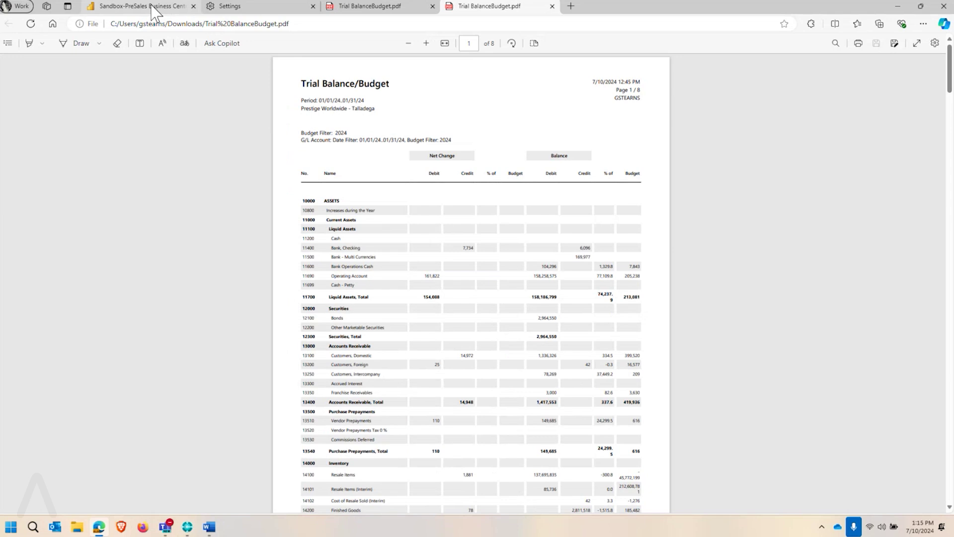
Step: Switch to the Sandbox-PreSales Business Central browser tab to view the Item Sales Dashboard
click(153, 7)
mouse_move(546, 185)
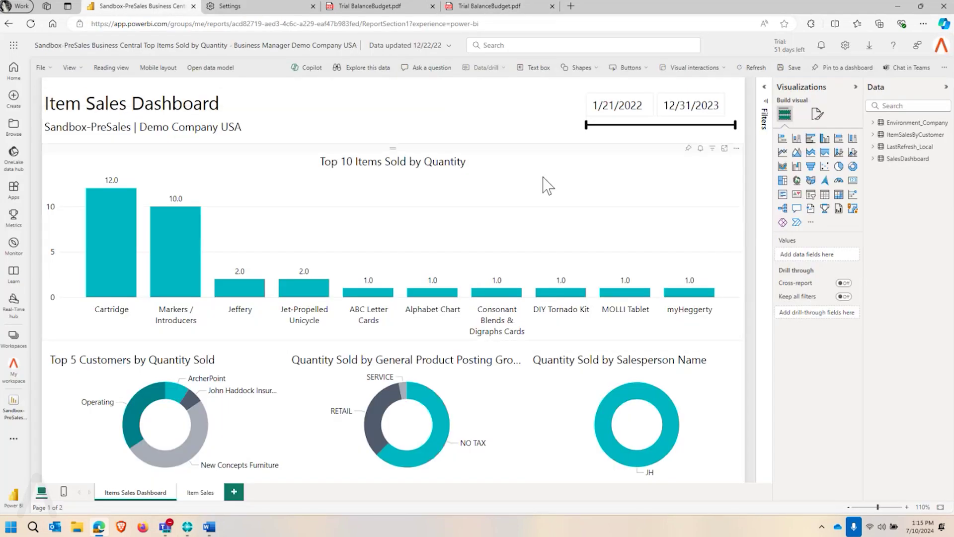